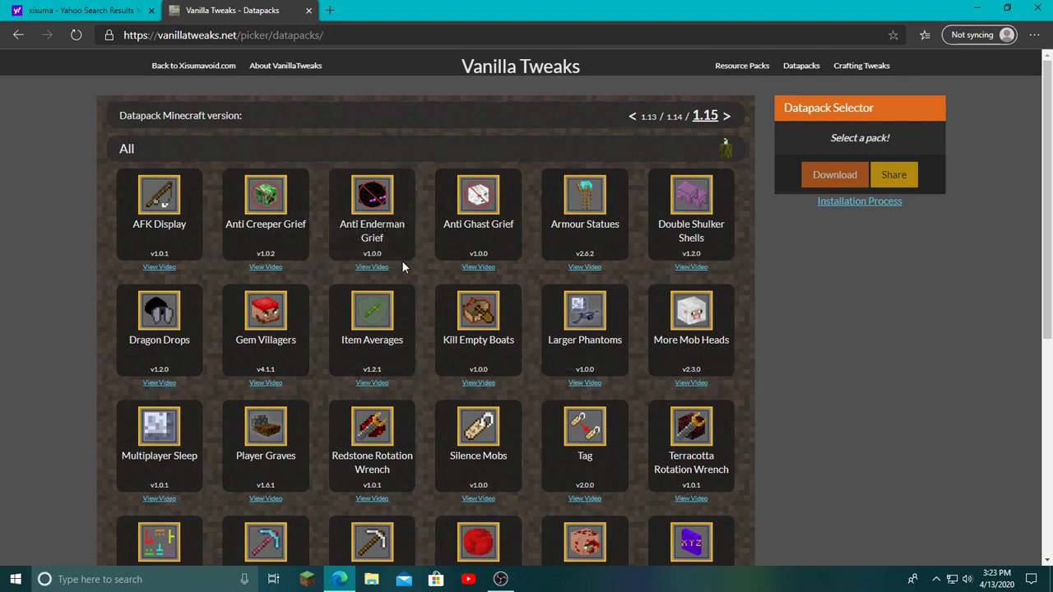
Select the Player Head Drops datapack from the Minecraft 1.15 datapack list.
{"action": "scroll", "coordinate": [411, 280], "scroll_direction": "down", "scroll_amount": 5}
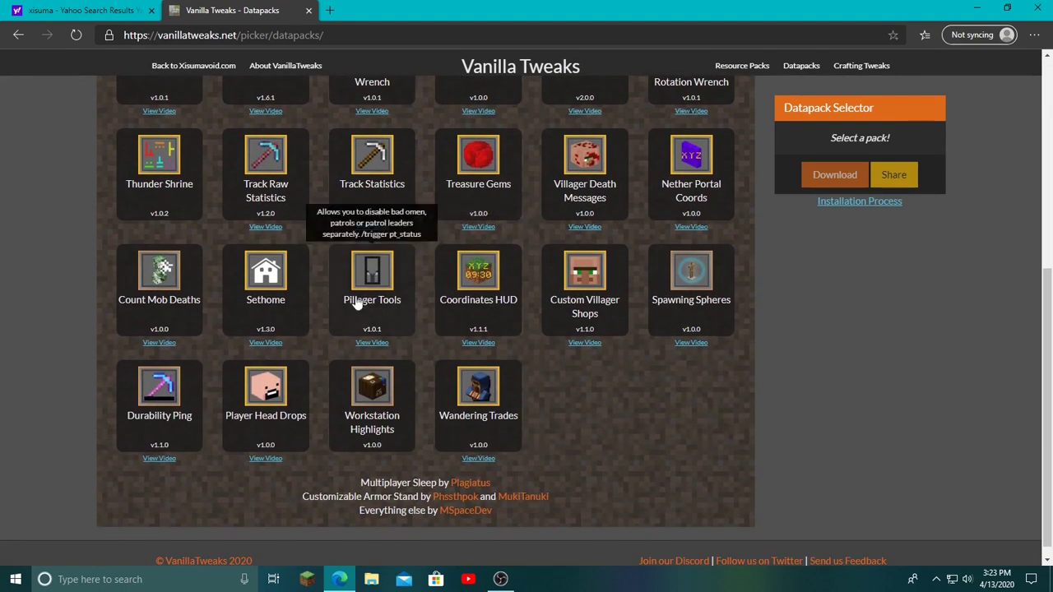
{"action": "scroll", "coordinate": [472, 238], "scroll_direction": "up", "scroll_amount": 3}
{"action": "scroll", "coordinate": [350, 343], "scroll_direction": "down", "scroll_amount": 4}
{"action": "left_click", "coordinate": [243, 389]}
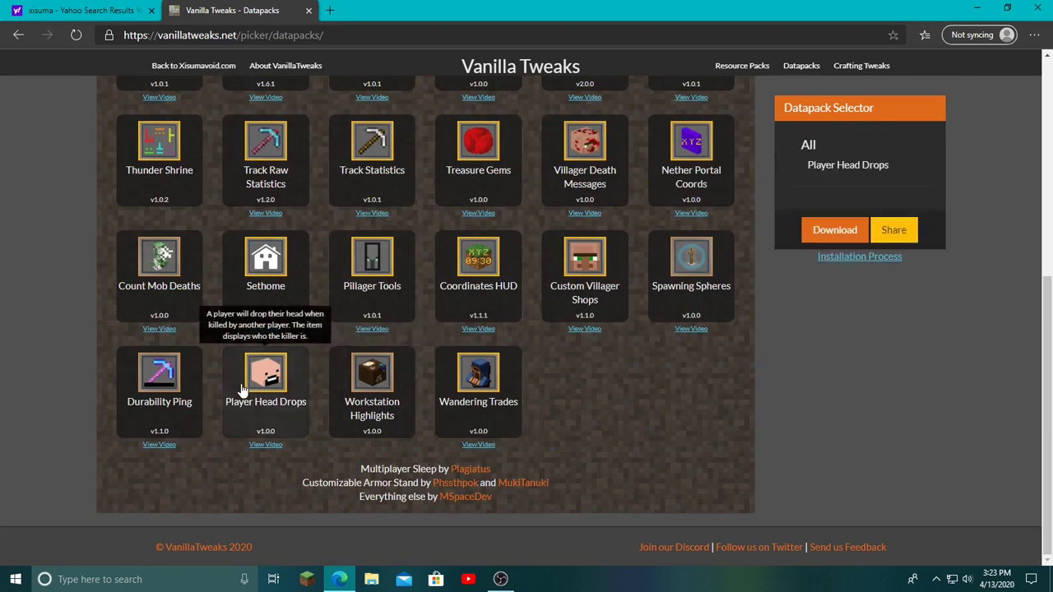
{"action": "left_click", "coordinate": [579, 267]}
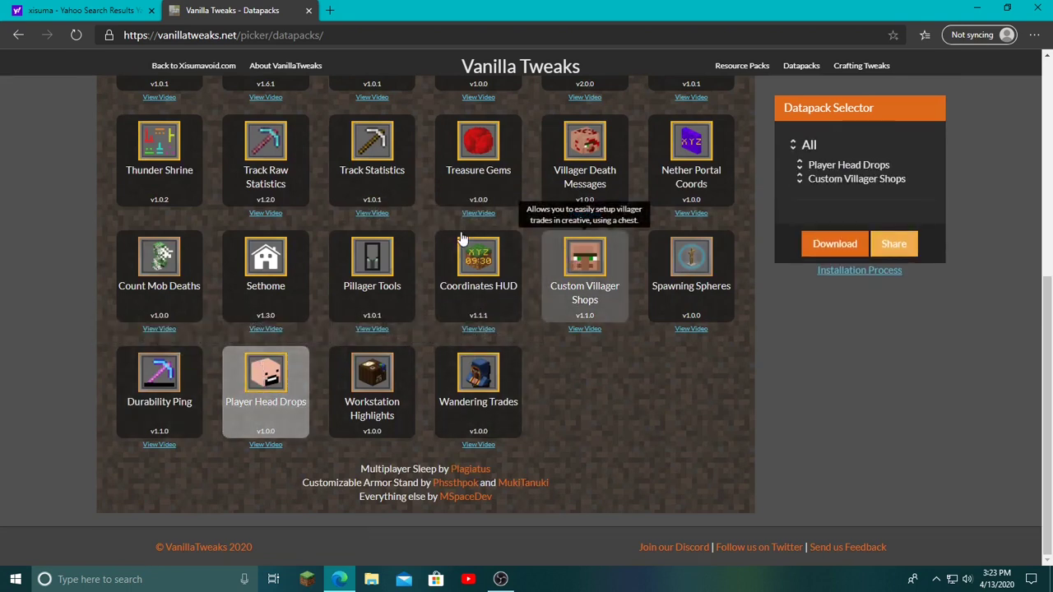
{"action": "scroll", "coordinate": [461, 238], "scroll_direction": "up", "scroll_amount": 1}
{"action": "left_click", "coordinate": [298, 215]}
{"action": "left_click", "coordinate": [585, 160]}
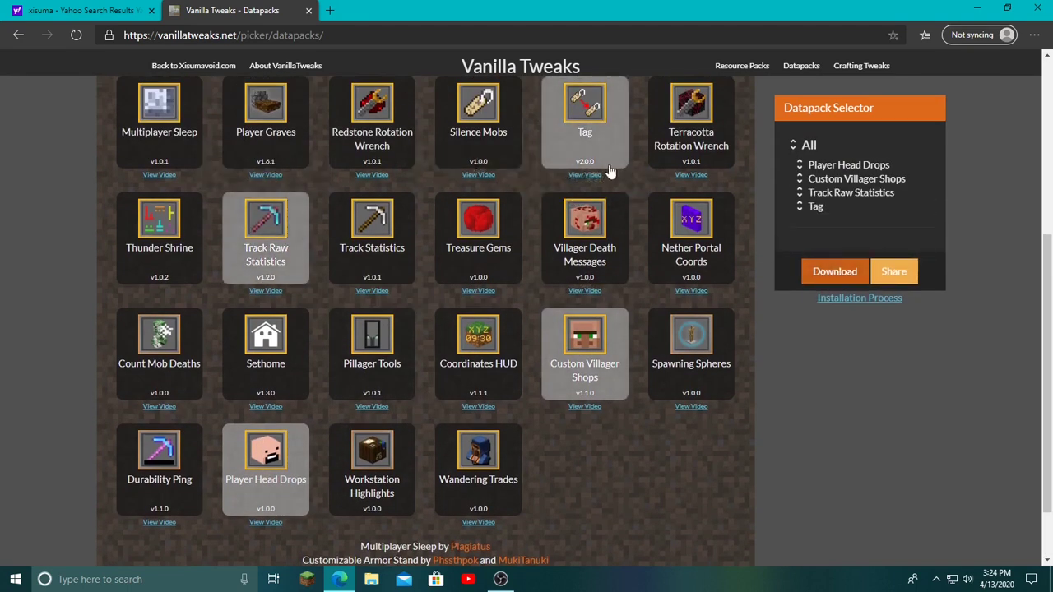
{"action": "left_click", "coordinate": [594, 110]}
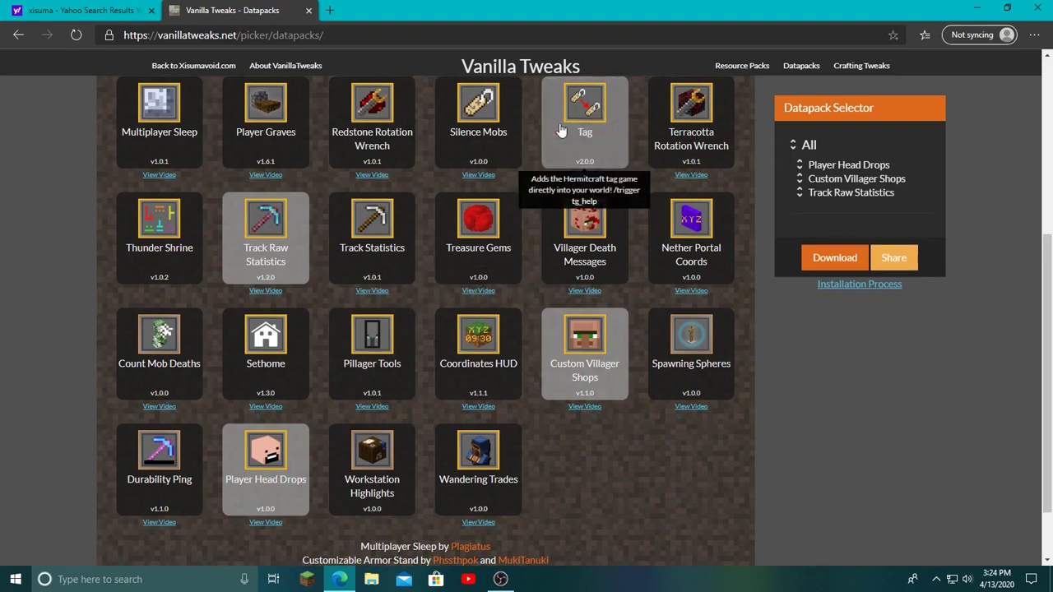
{"action": "left_click", "coordinate": [286, 217]}
{"action": "left_click", "coordinate": [584, 349]}
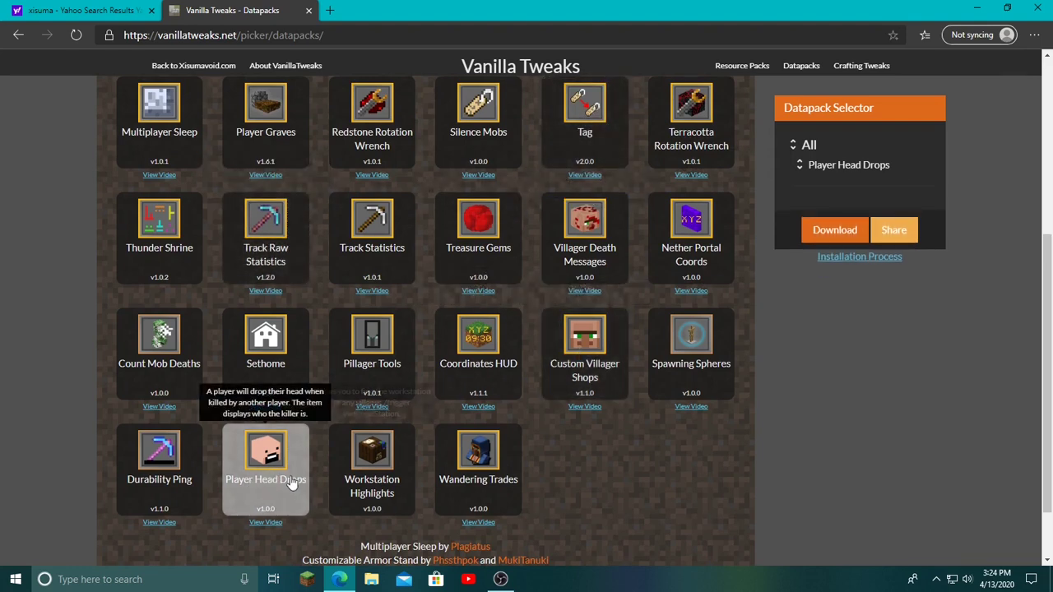
Download the selected datapack, switch to File Explorer and extract the VanillaTweaks_d171974_UNZIP_ME archive in the Downloads folder.
{"action": "left_click", "coordinate": [822, 228]}
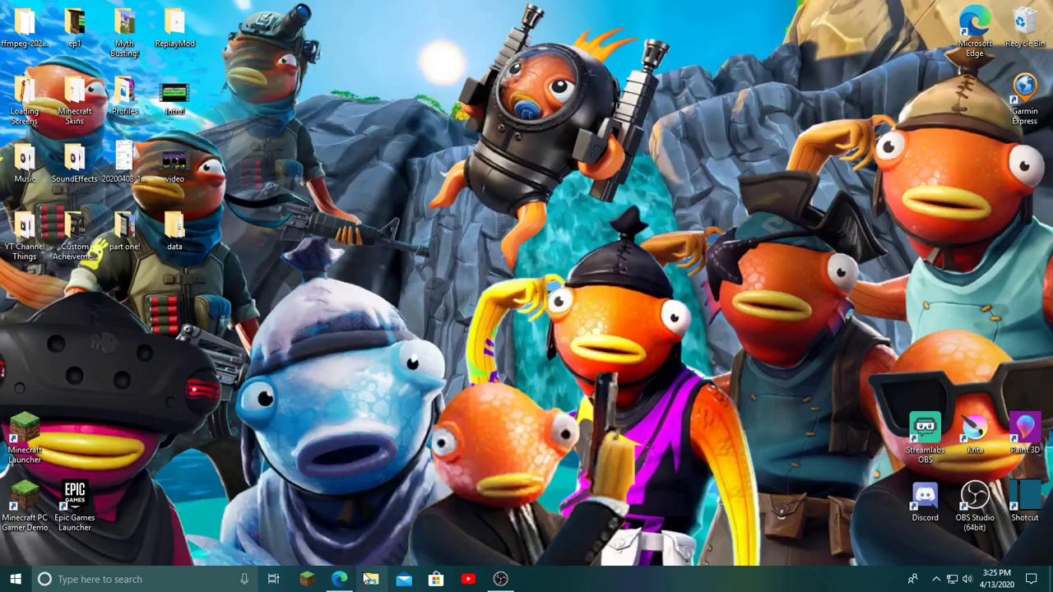
{"action": "left_click", "coordinate": [371, 579]}
{"action": "left_click", "coordinate": [351, 275]}
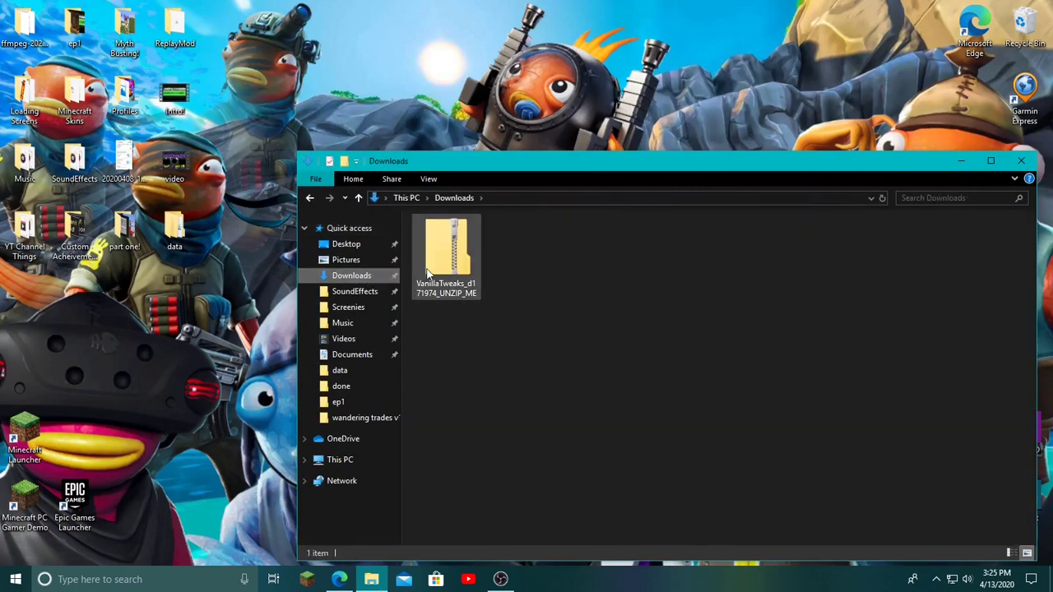
{"action": "right_click", "coordinate": [444, 270]}
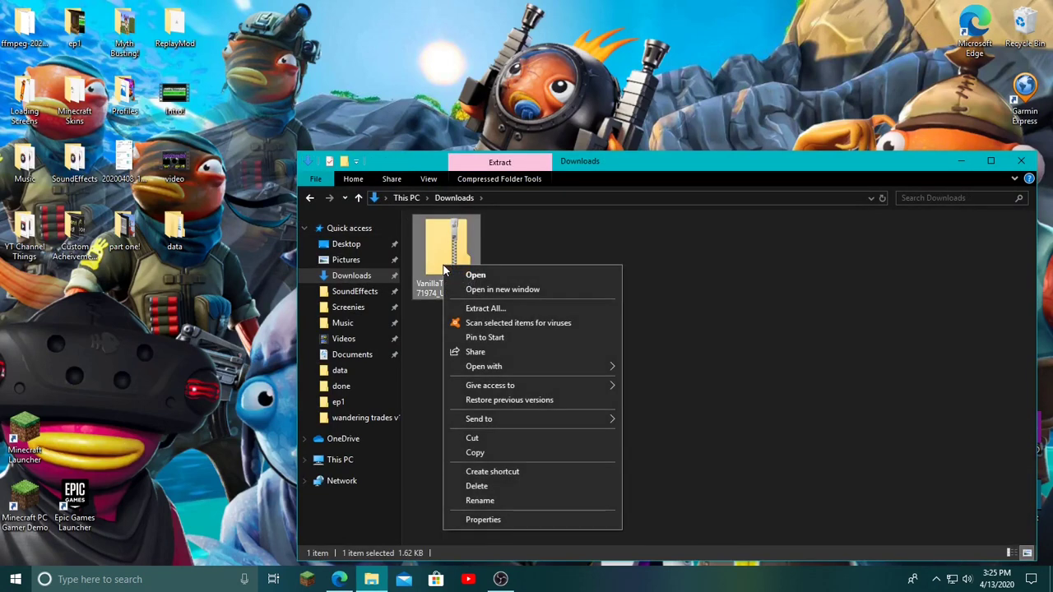
{"action": "left_click", "coordinate": [475, 309]}
{"action": "left_click", "coordinate": [629, 419]}
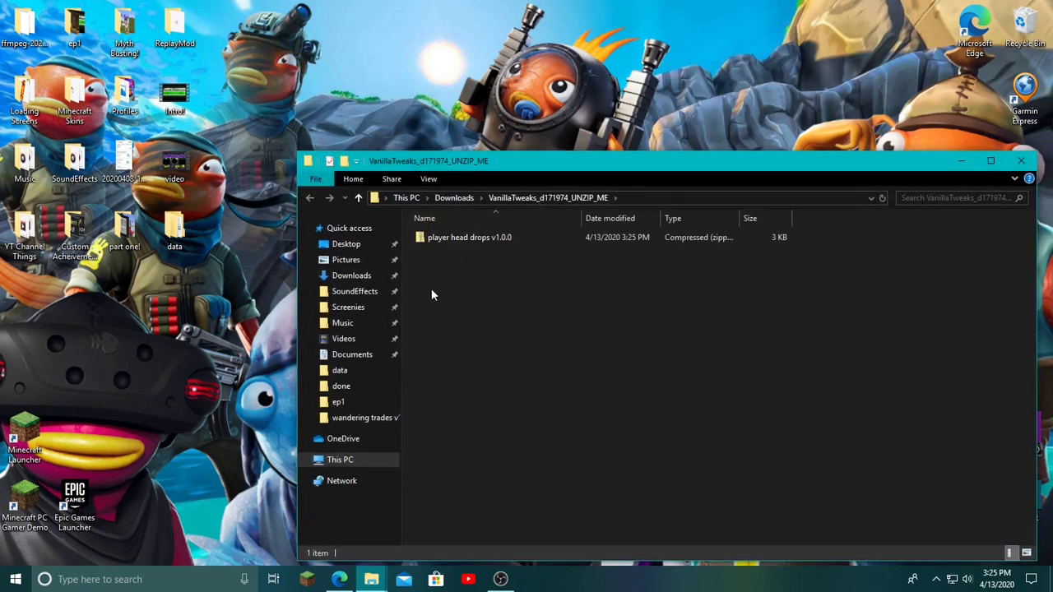
Extract the player head drops v1.0.0 archive into the suggested folder of the same name.
{"action": "left_click", "coordinate": [423, 240]}
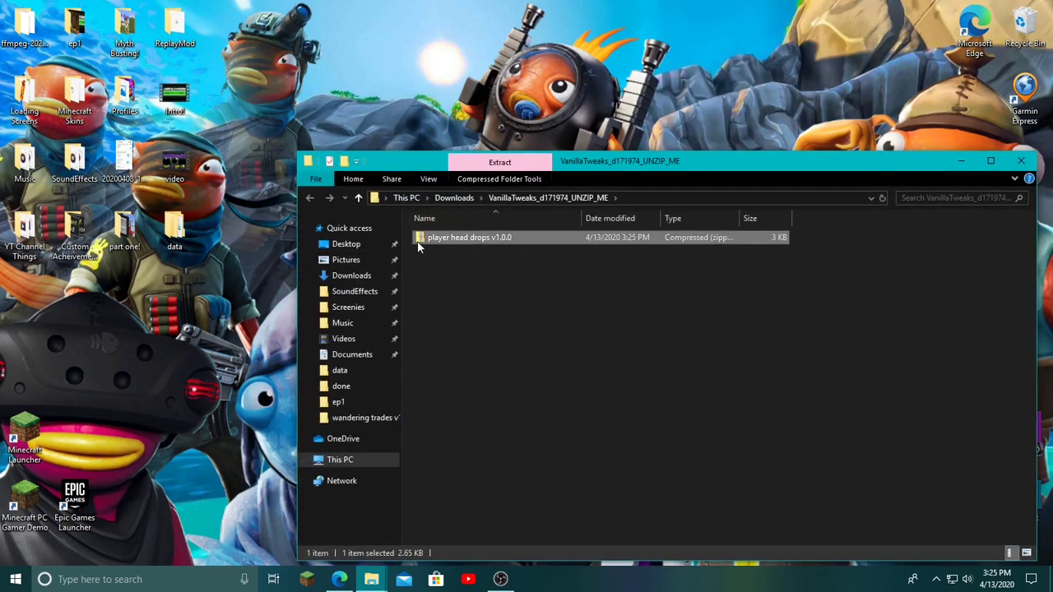
{"action": "right_click", "coordinate": [422, 240]}
{"action": "left_click", "coordinate": [465, 287]}
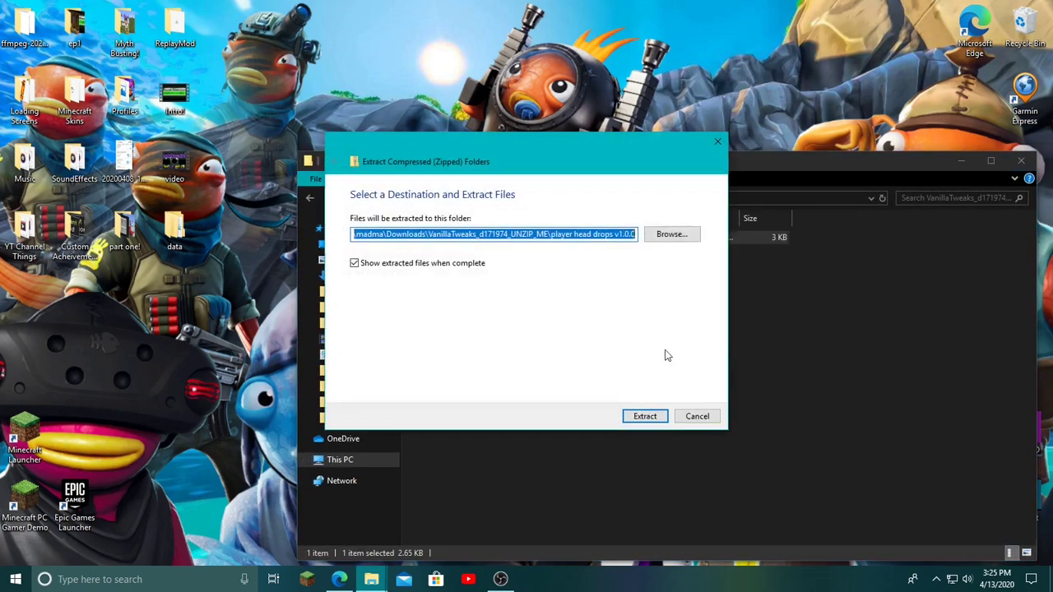
{"action": "left_click", "coordinate": [635, 418]}
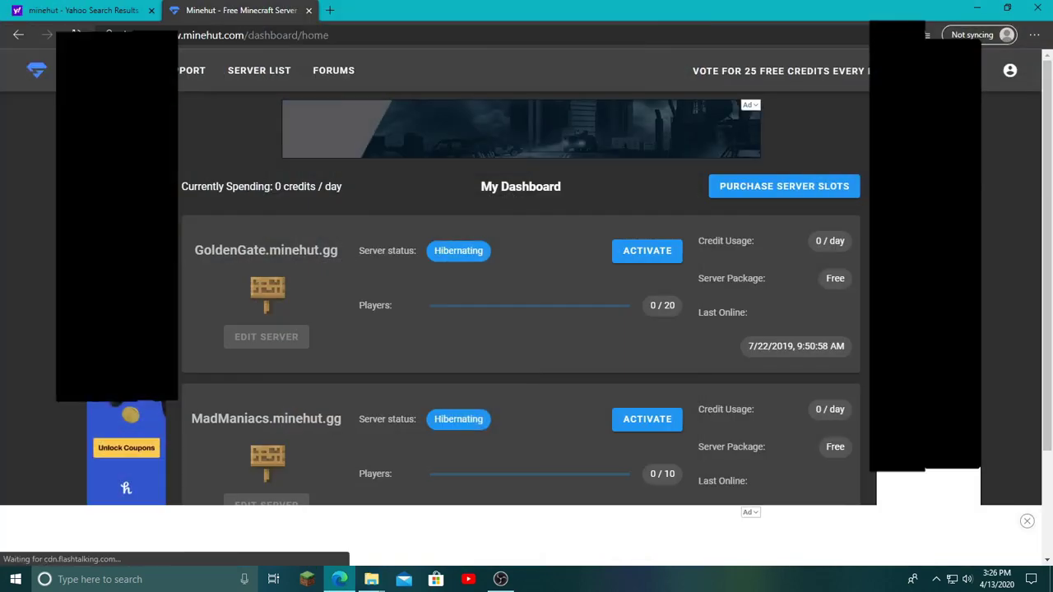
On the Minehut dashboard, activate the GoldenGate server and open its file manager.
{"action": "scroll", "coordinate": [307, 313], "scroll_direction": "down", "scroll_amount": 3}
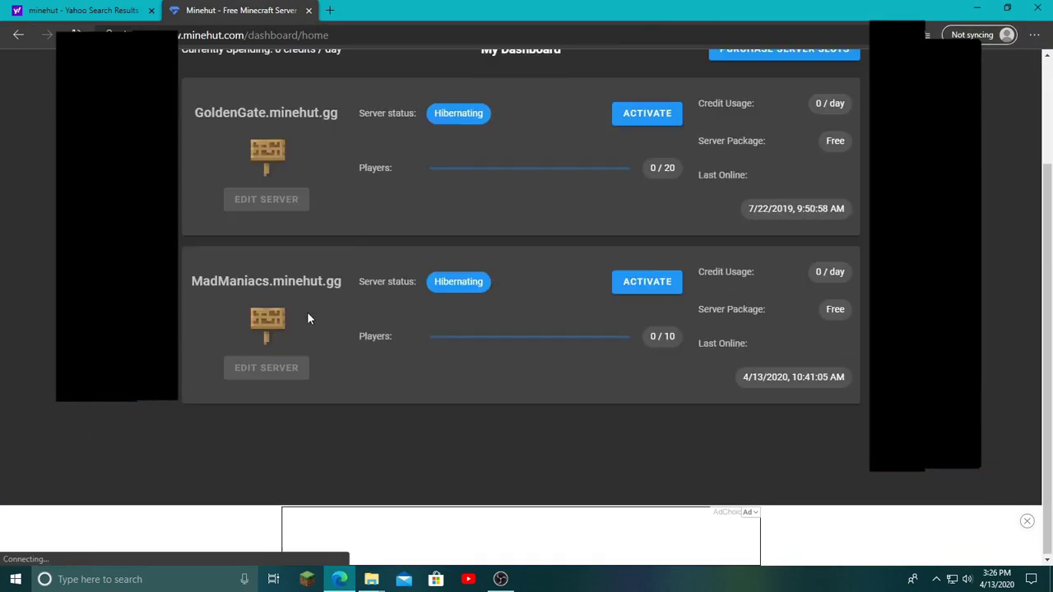
{"action": "left_click", "coordinate": [633, 282]}
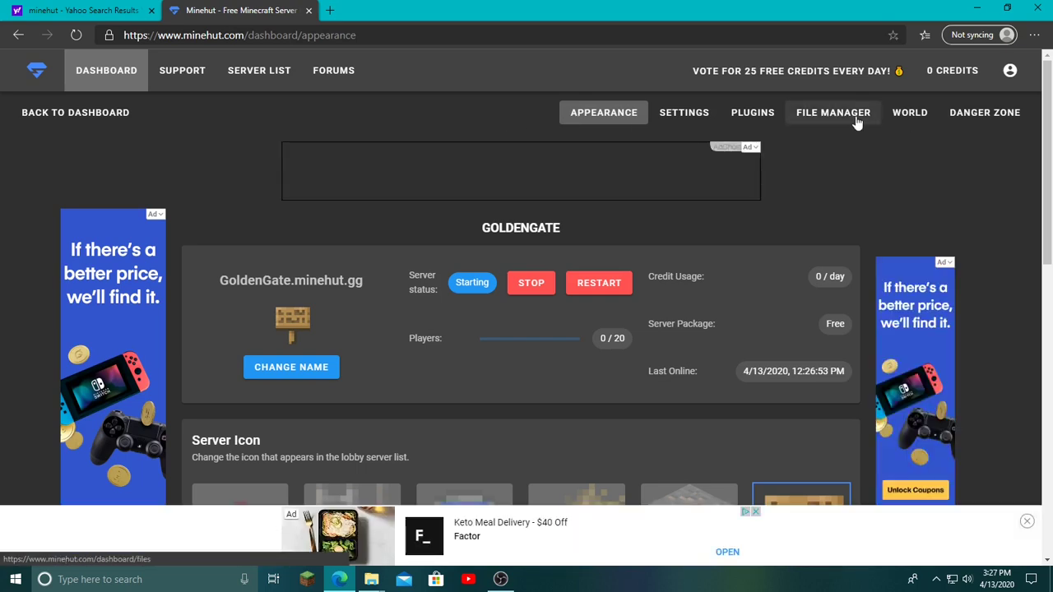
{"action": "left_click", "coordinate": [855, 120]}
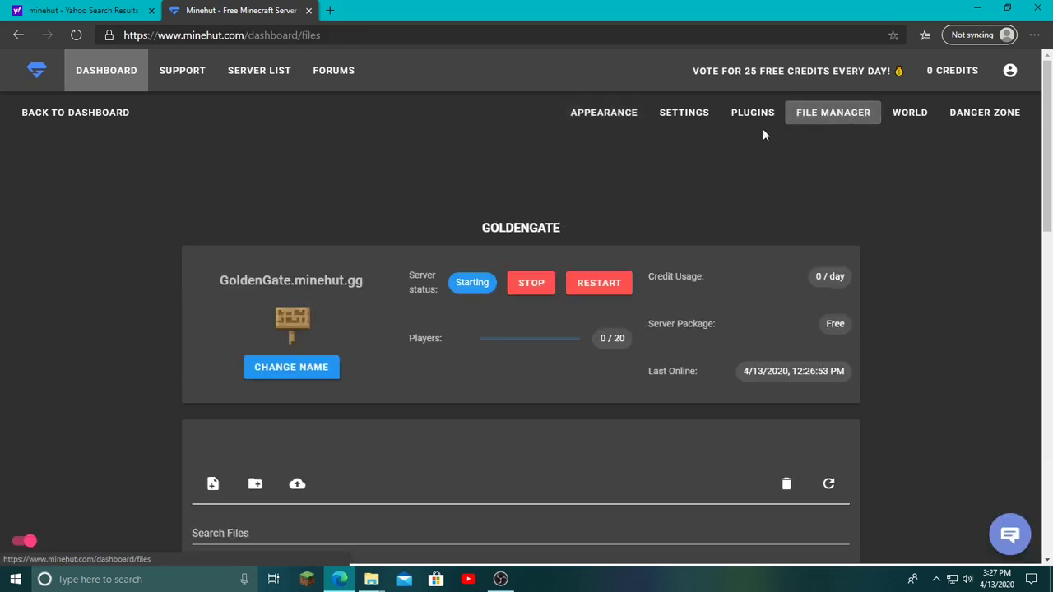
Create a folder named heads in the server's world/datapacks folder.
{"action": "scroll", "coordinate": [340, 208], "scroll_direction": "down", "scroll_amount": 4}
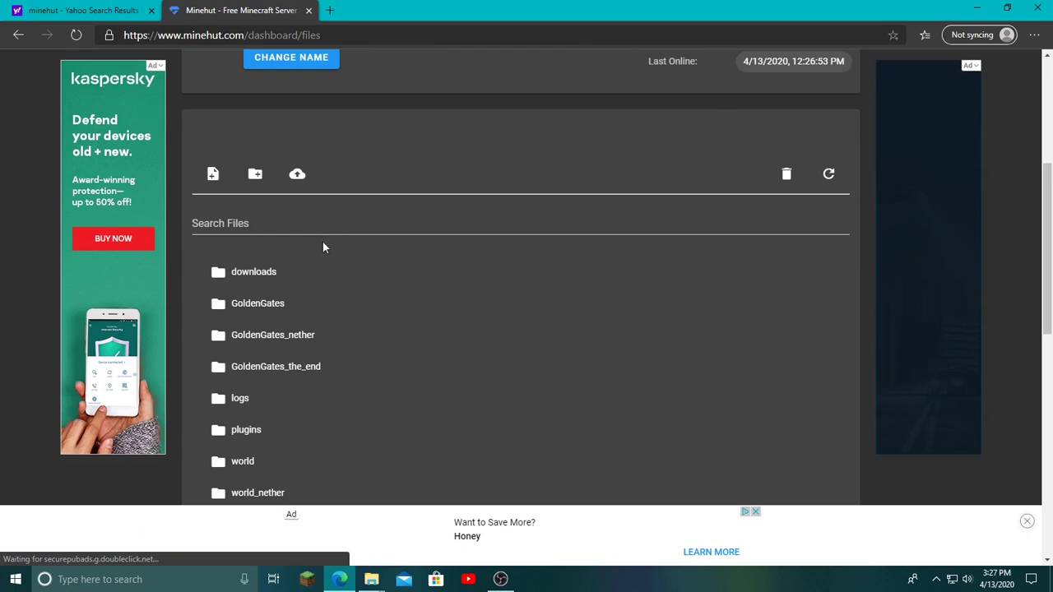
{"action": "left_click", "coordinate": [245, 462]}
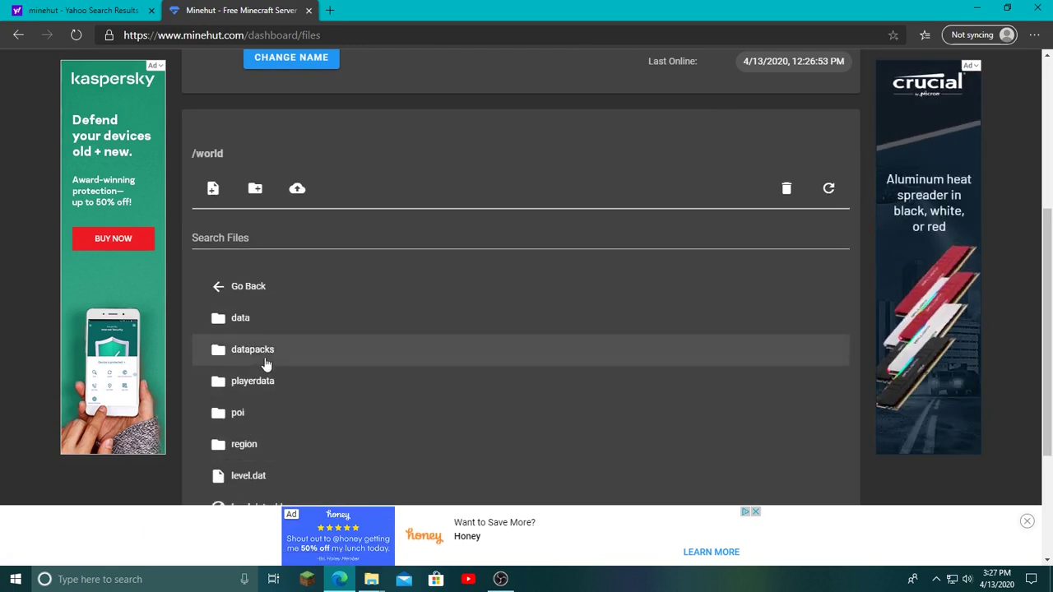
{"action": "left_click", "coordinate": [252, 350]}
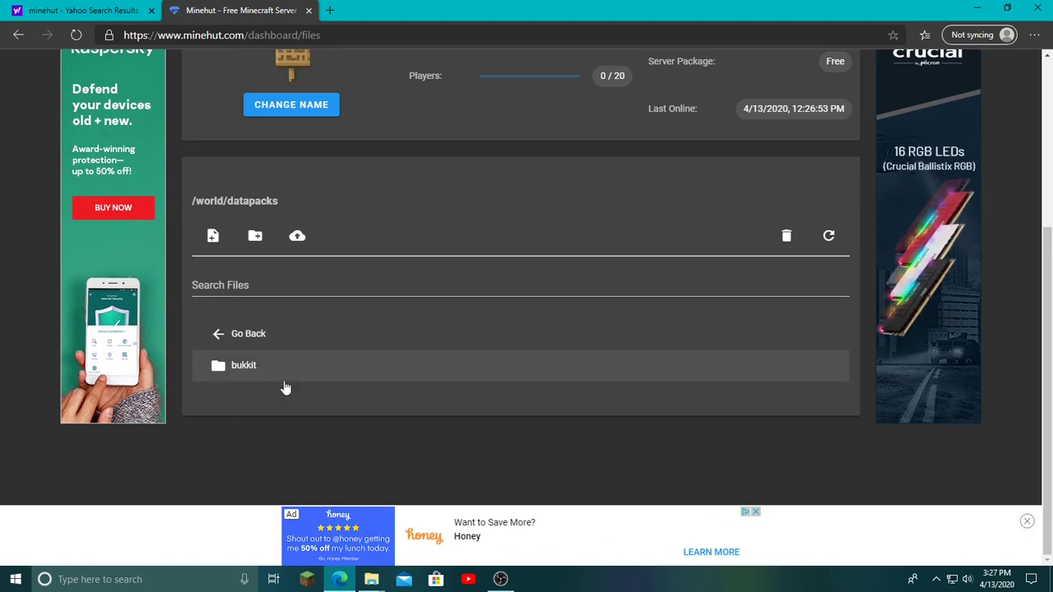
{"action": "left_click", "coordinate": [255, 240]}
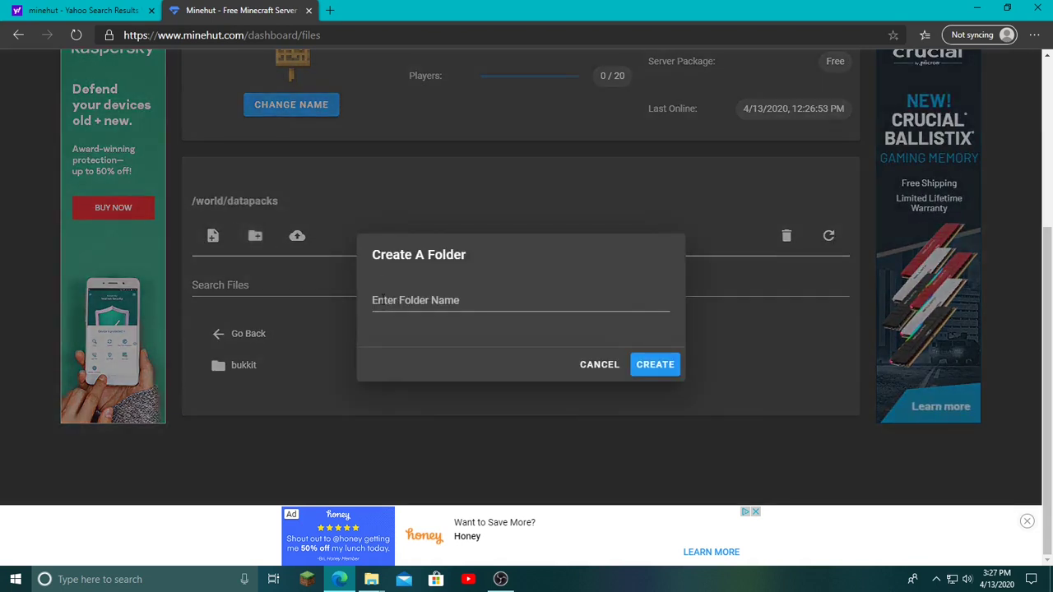
{"action": "left_click", "coordinate": [383, 303]}
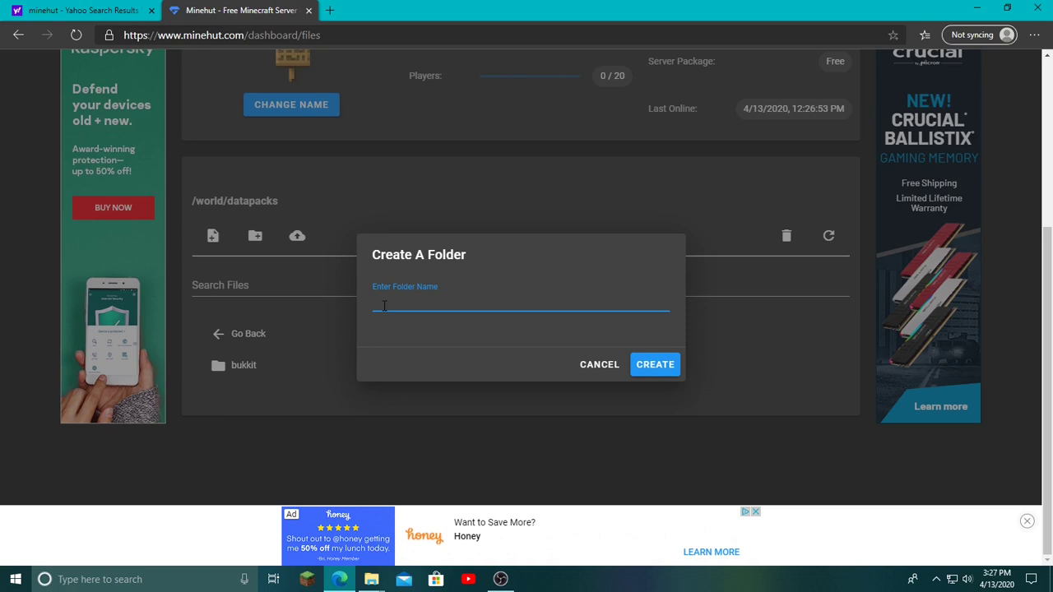
{"action": "type", "text": "heads"}
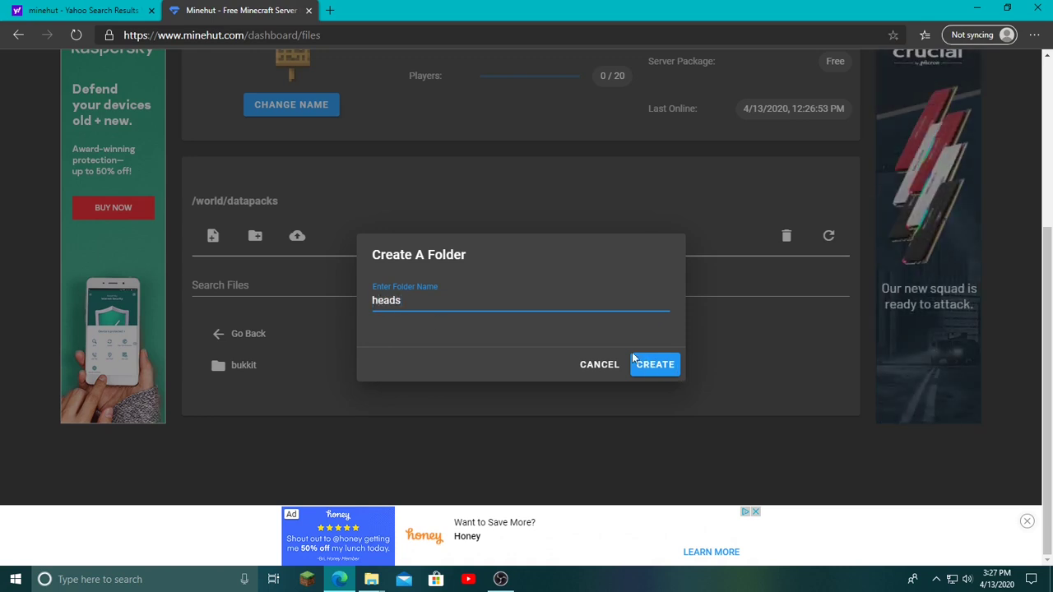
{"action": "left_click", "coordinate": [649, 364]}
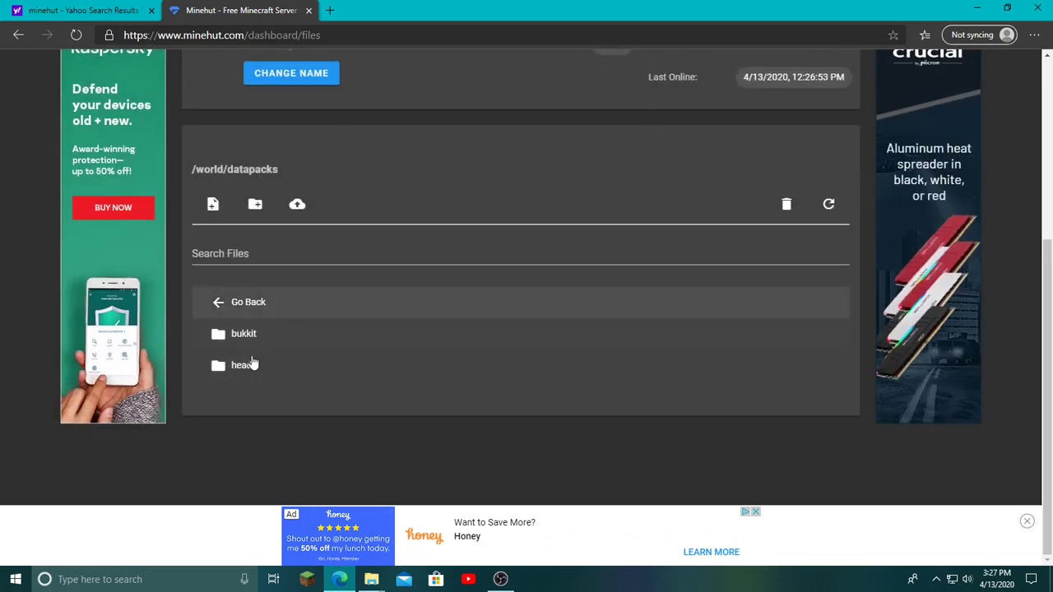
Create a folder named data inside the server's heads folder.
{"action": "left_click", "coordinate": [249, 366]}
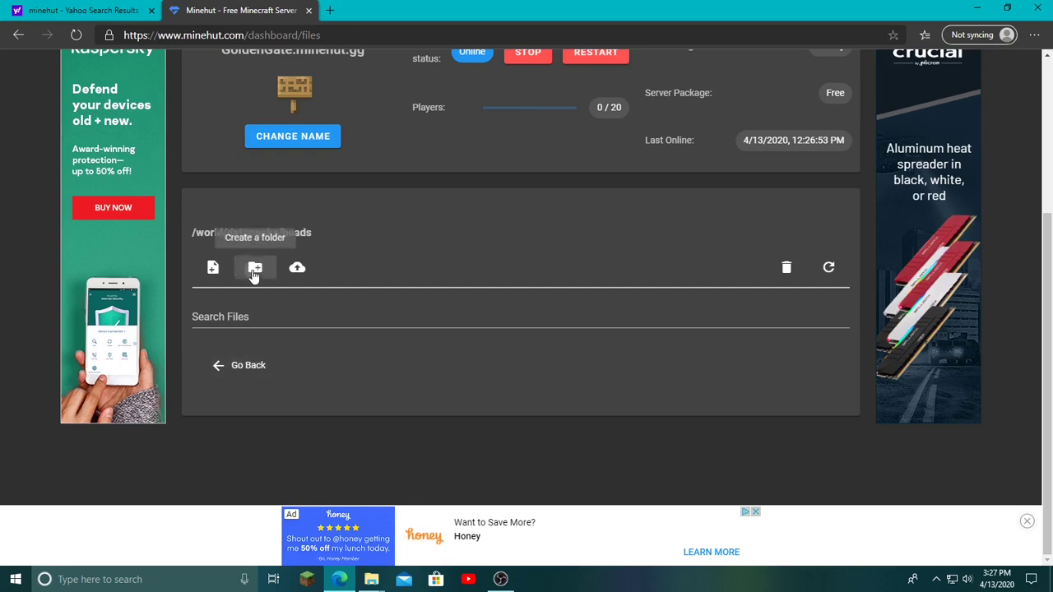
{"action": "left_click", "coordinate": [255, 269]}
{"action": "left_click", "coordinate": [415, 300]}
{"action": "type", "text": "d"}
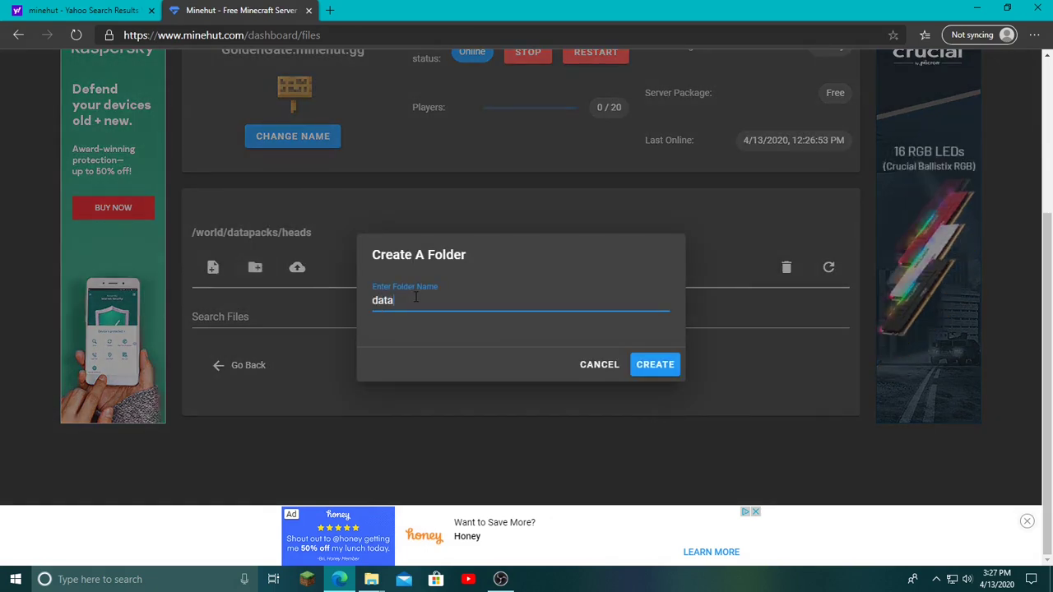
{"action": "type", "text": "ata"}
{"action": "left_click", "coordinate": [663, 368]}
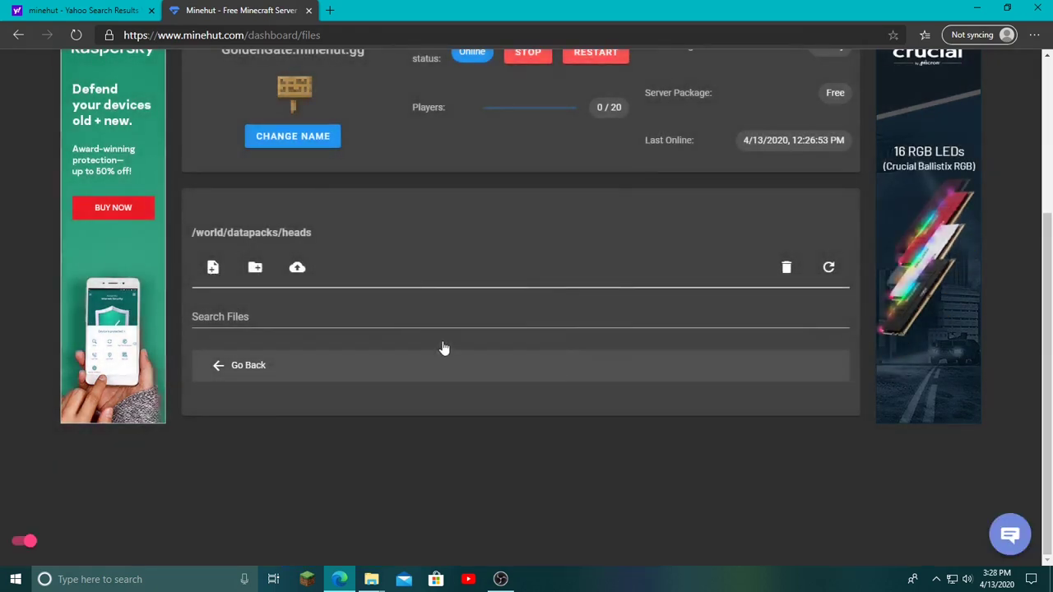
{"action": "left_click", "coordinate": [255, 268]}
{"action": "left_click", "coordinate": [429, 295]}
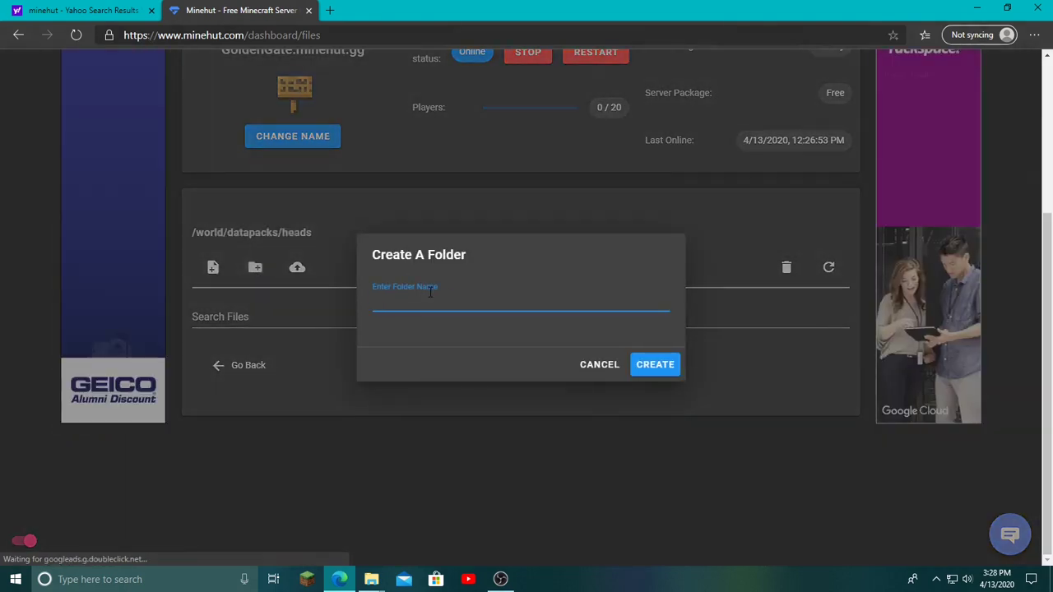
{"action": "type", "text": "data"}
{"action": "left_click", "coordinate": [650, 367]}
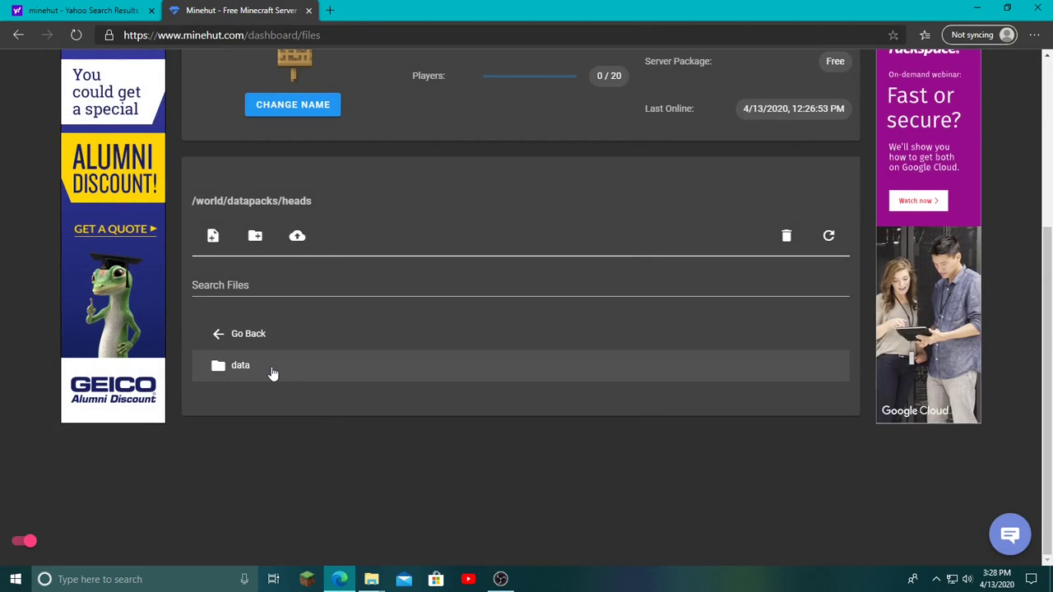
In the server's heads/data folder, create a folder named main to match the extracted player head drops v1.0.0 data folder.
{"action": "left_click", "coordinate": [273, 373]}
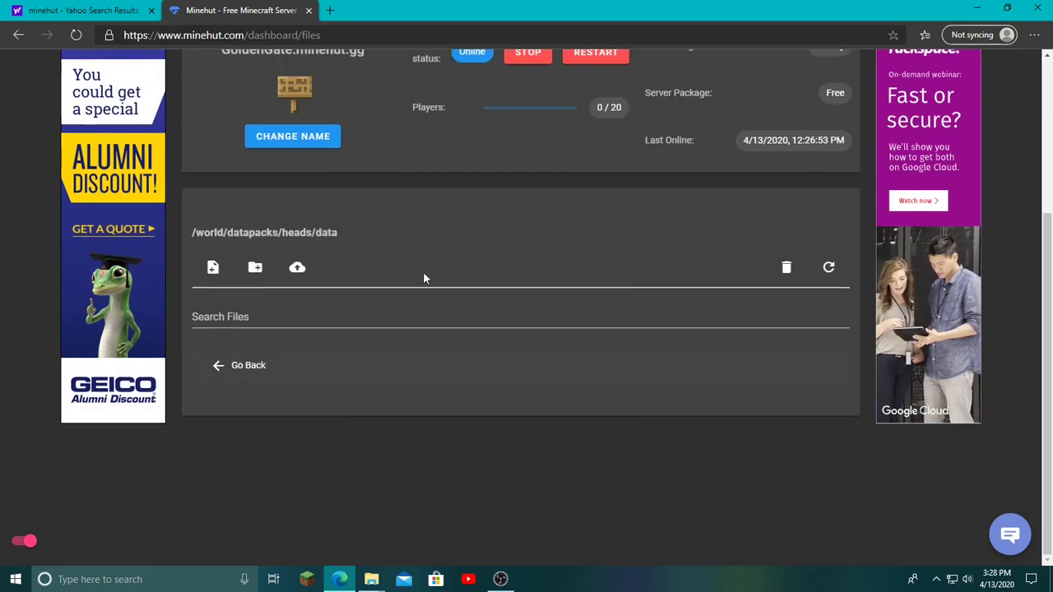
{"action": "left_click", "coordinate": [372, 579]}
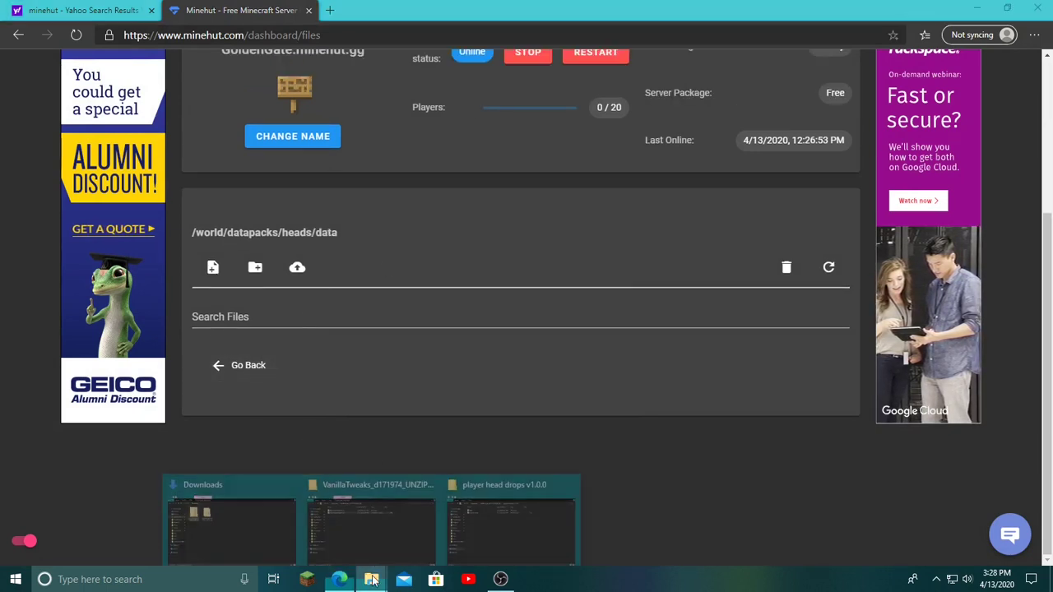
{"action": "left_click", "coordinate": [482, 523]}
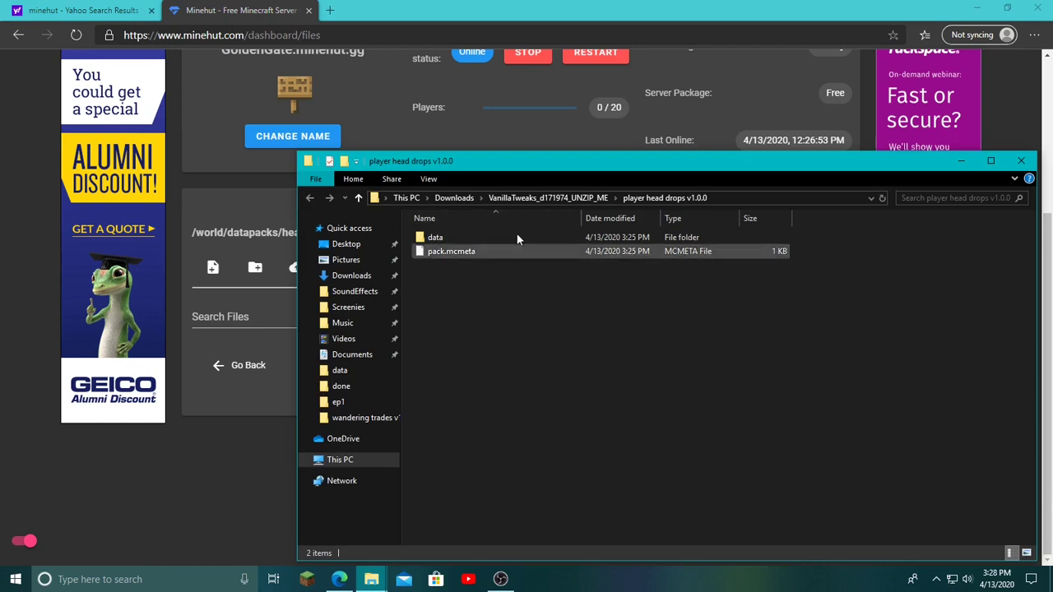
{"action": "double_click", "coordinate": [435, 239]}
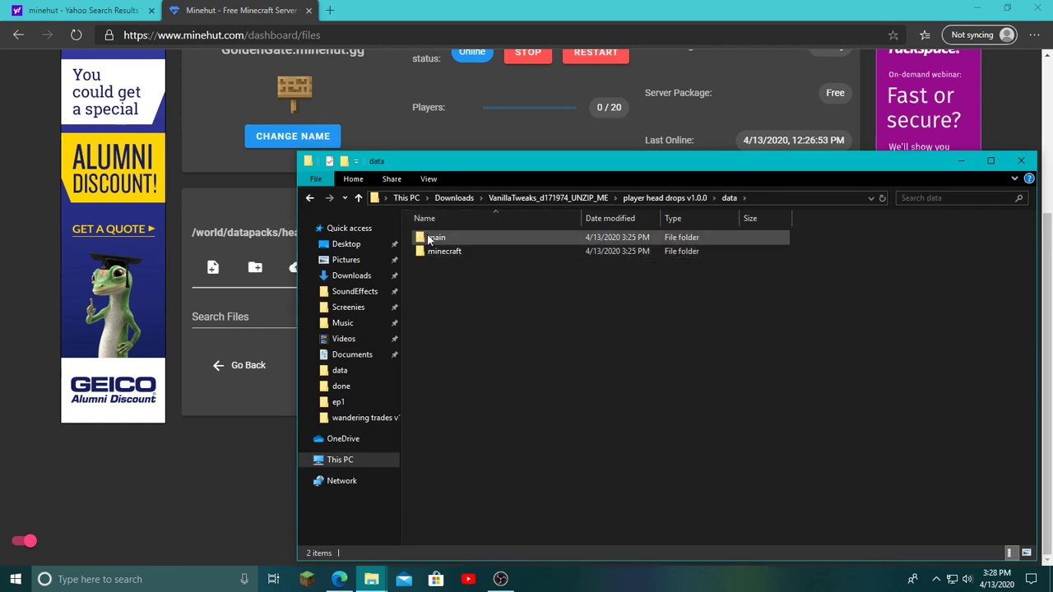
{"action": "left_click", "coordinate": [221, 418]}
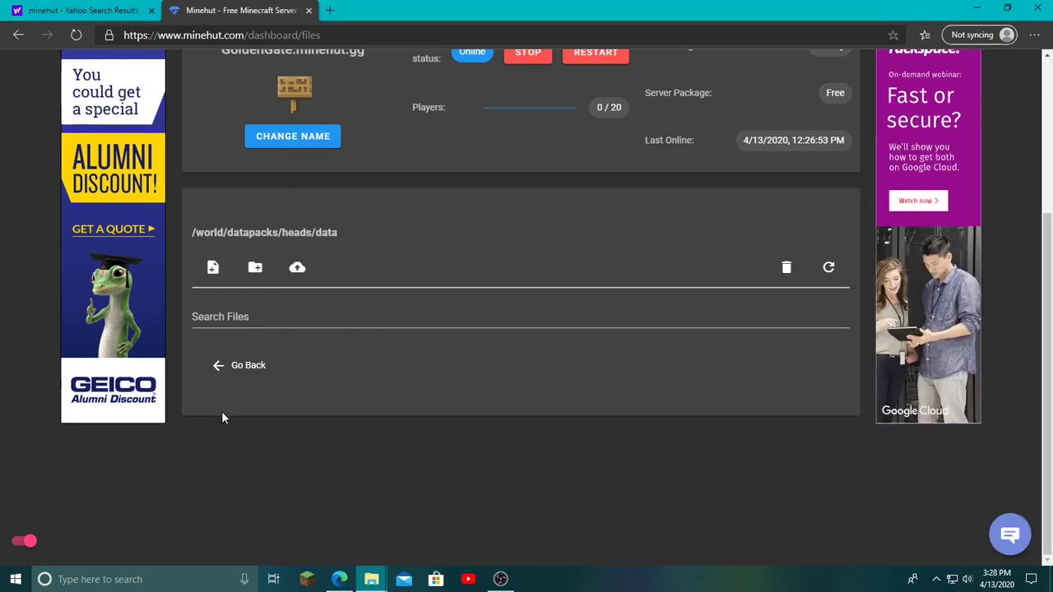
{"action": "left_click", "coordinate": [259, 271]}
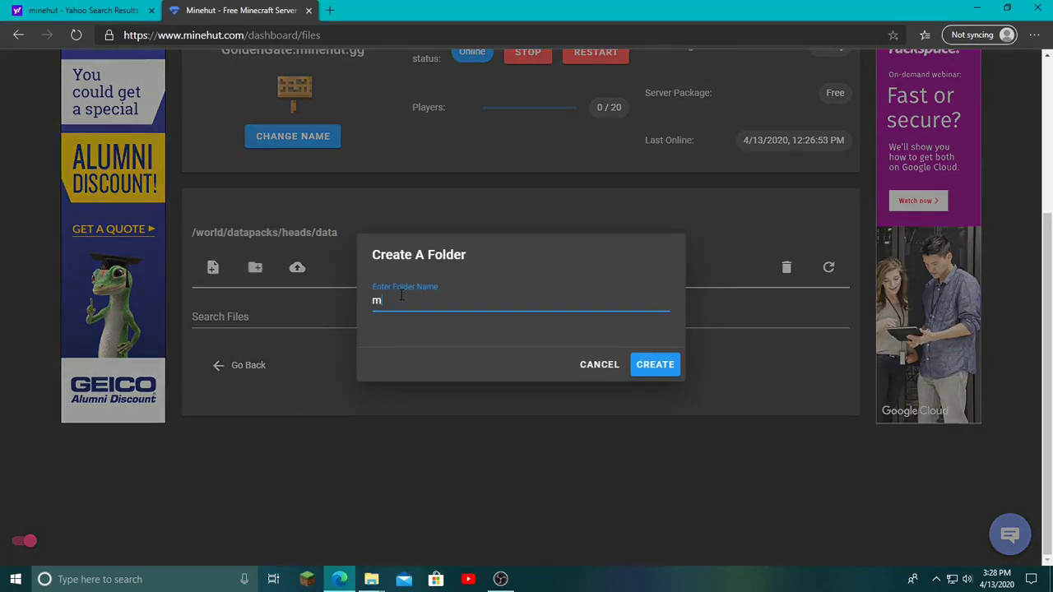
{"action": "left_click", "coordinate": [656, 368]}
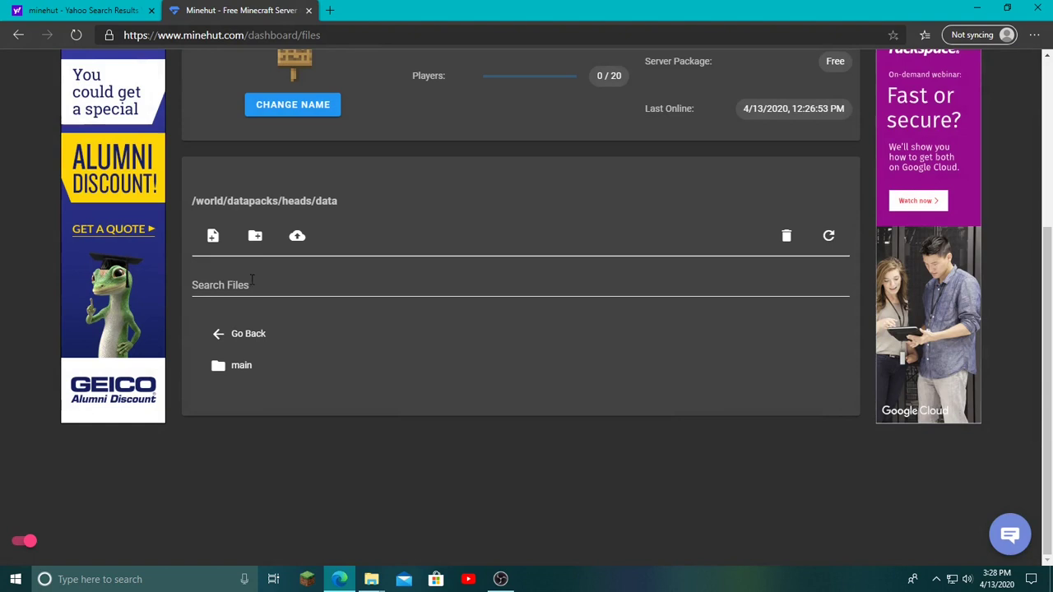
Create a folder named minecraft in the server's heads/data folder, beside main.
{"action": "left_click", "coordinate": [255, 236]}
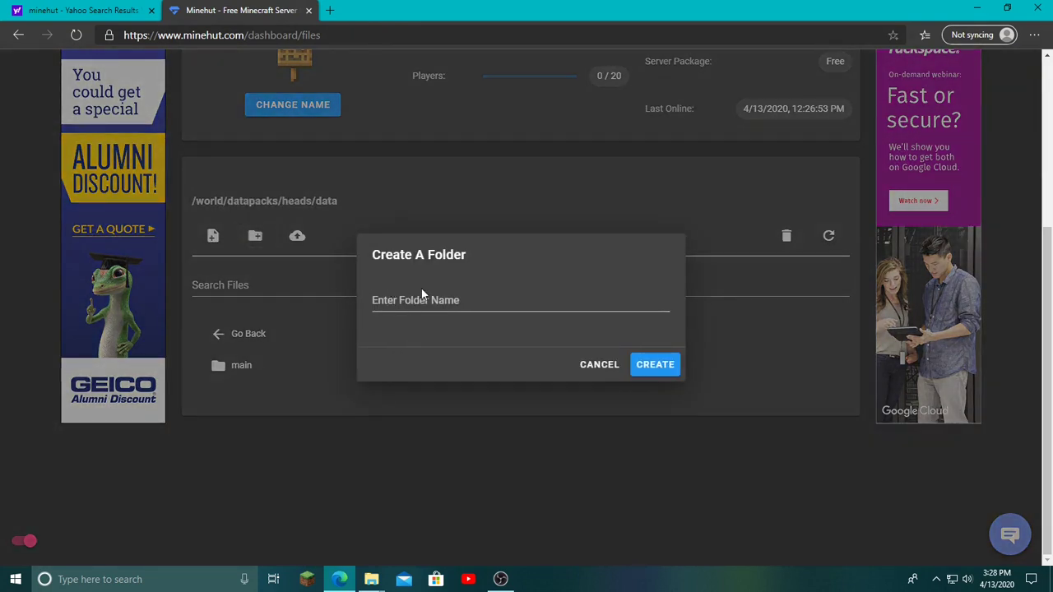
{"action": "left_click", "coordinate": [415, 300]}
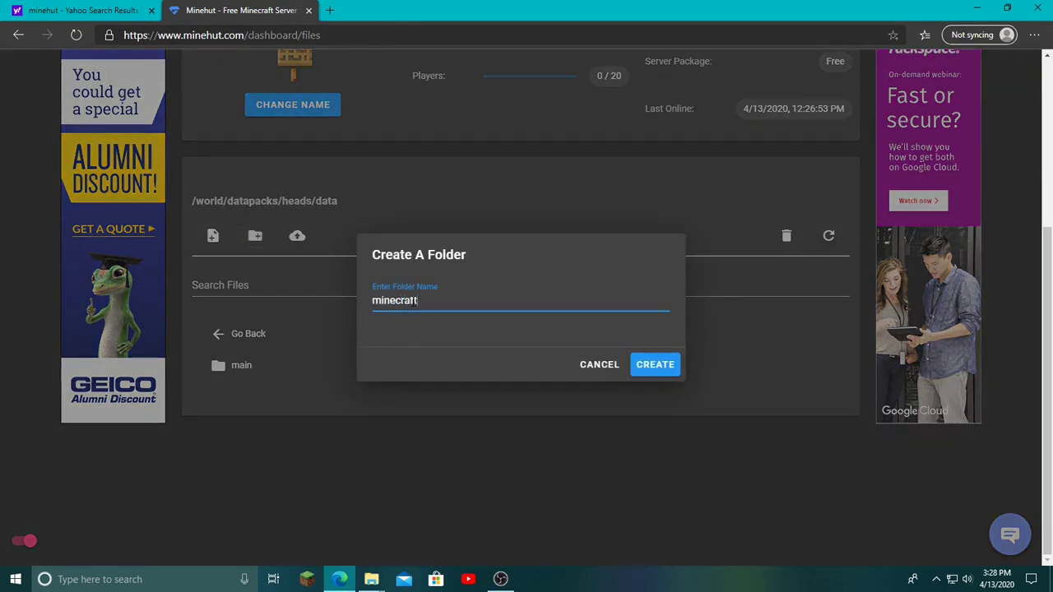
{"action": "left_click", "coordinate": [658, 364]}
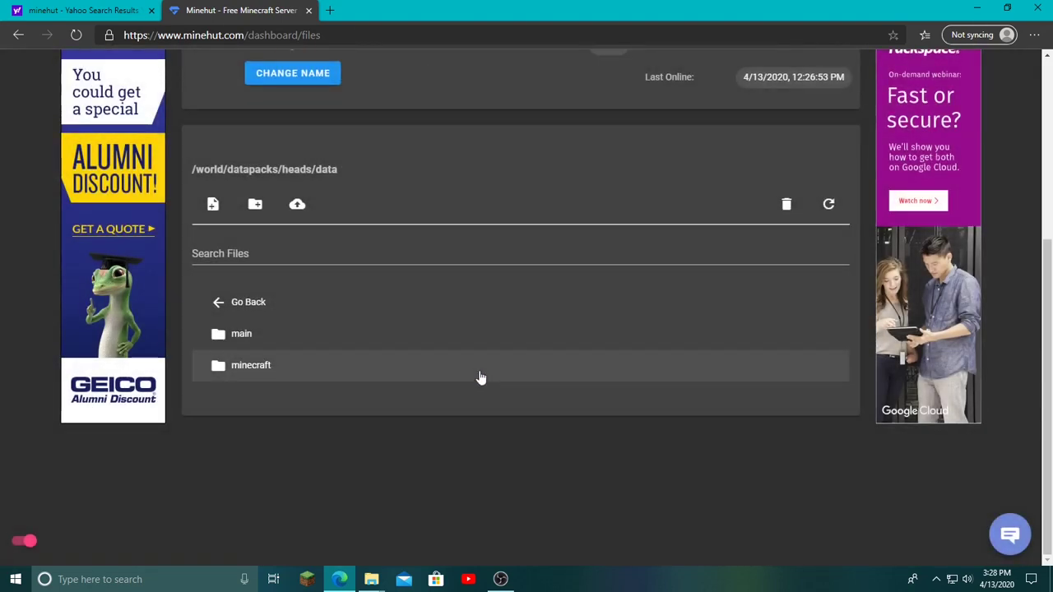
In the server's heads/data/main folder, create a folder named advancements to match the extracted datapack's main folder.
{"action": "mouse_move", "coordinate": [377, 583]}
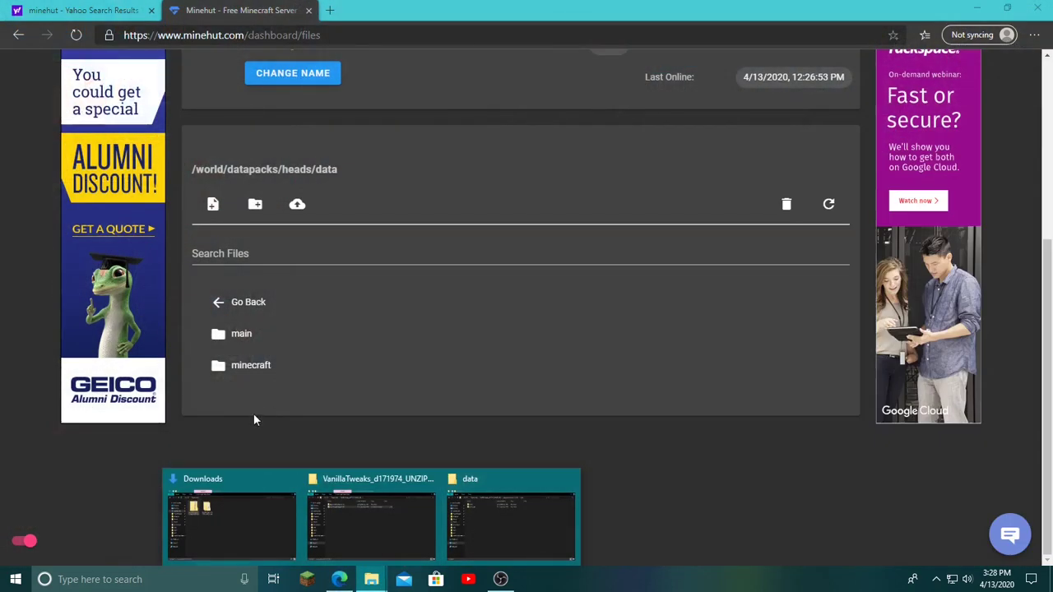
{"action": "left_click", "coordinate": [233, 339]}
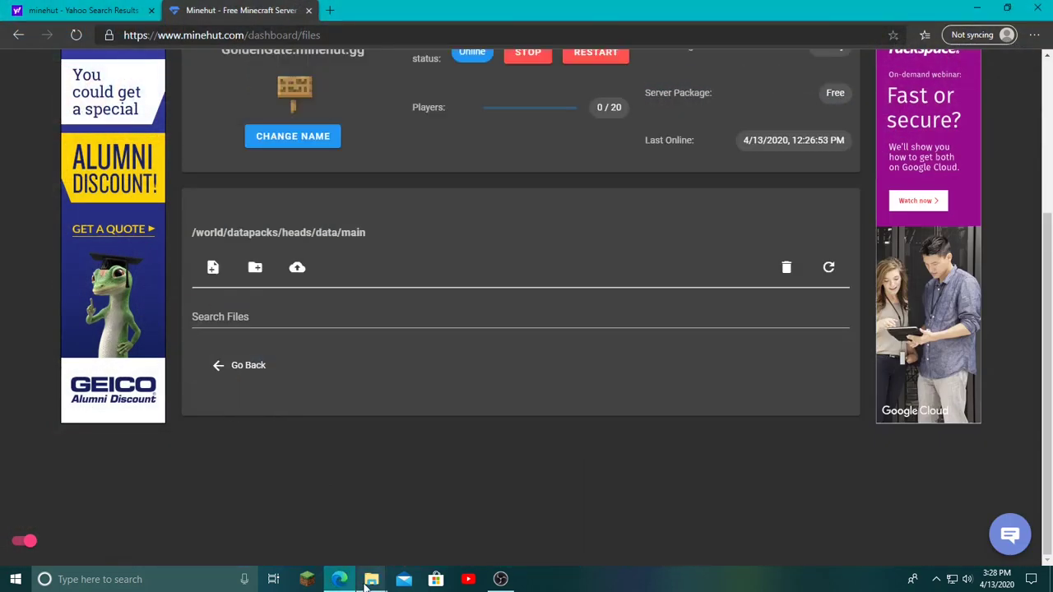
{"action": "mouse_move", "coordinate": [371, 579]}
{"action": "left_click", "coordinate": [510, 522]}
{"action": "double_click", "coordinate": [429, 238]}
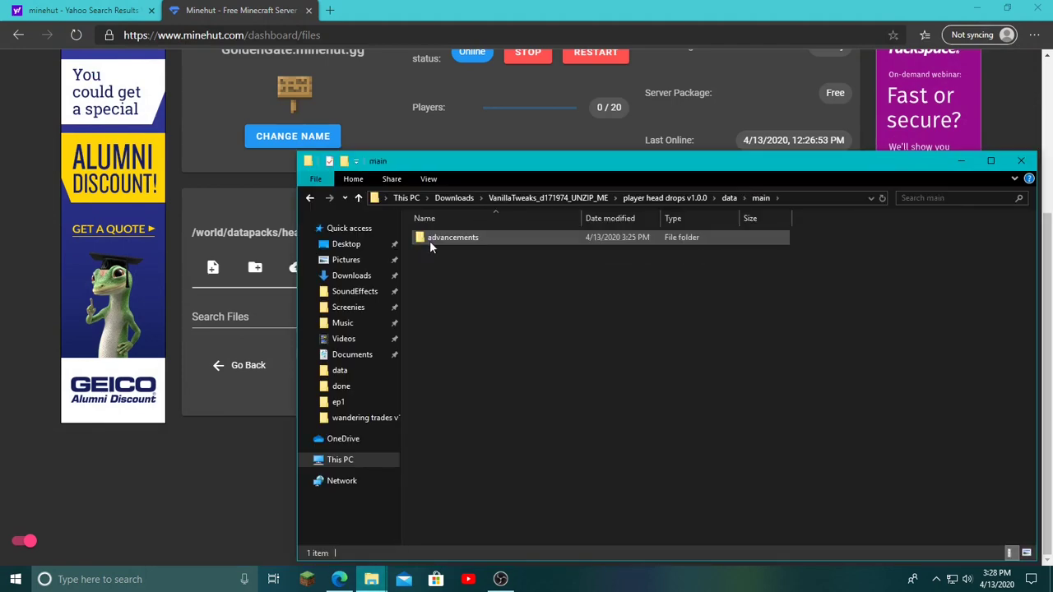
{"action": "left_click", "coordinate": [255, 269]}
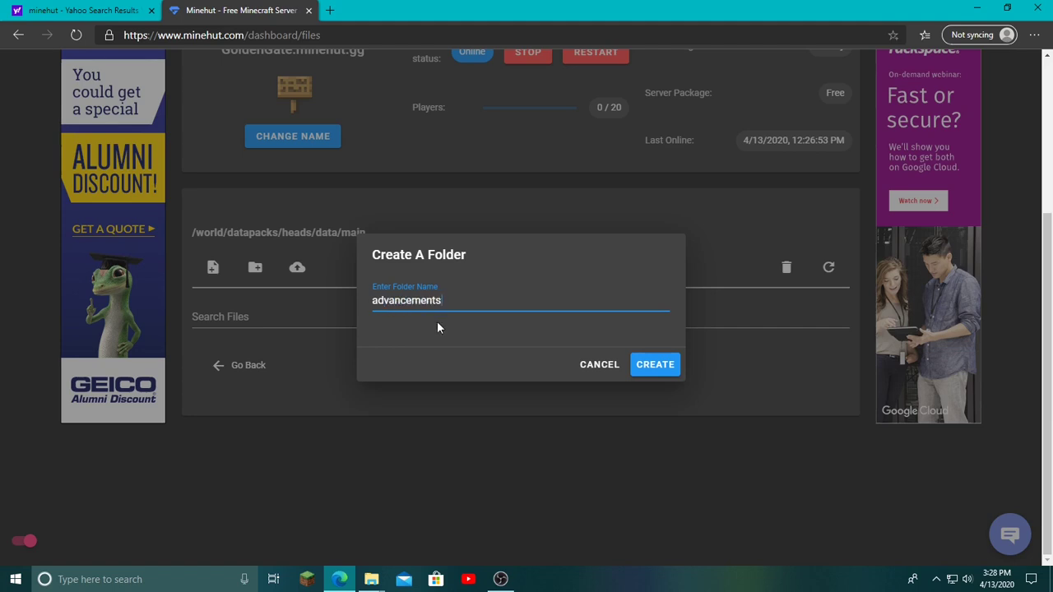
{"action": "left_click", "coordinate": [644, 374]}
Inside the server's advancements folder, create a folder named main to match the extracted advancements folder.
{"action": "left_click", "coordinate": [307, 370]}
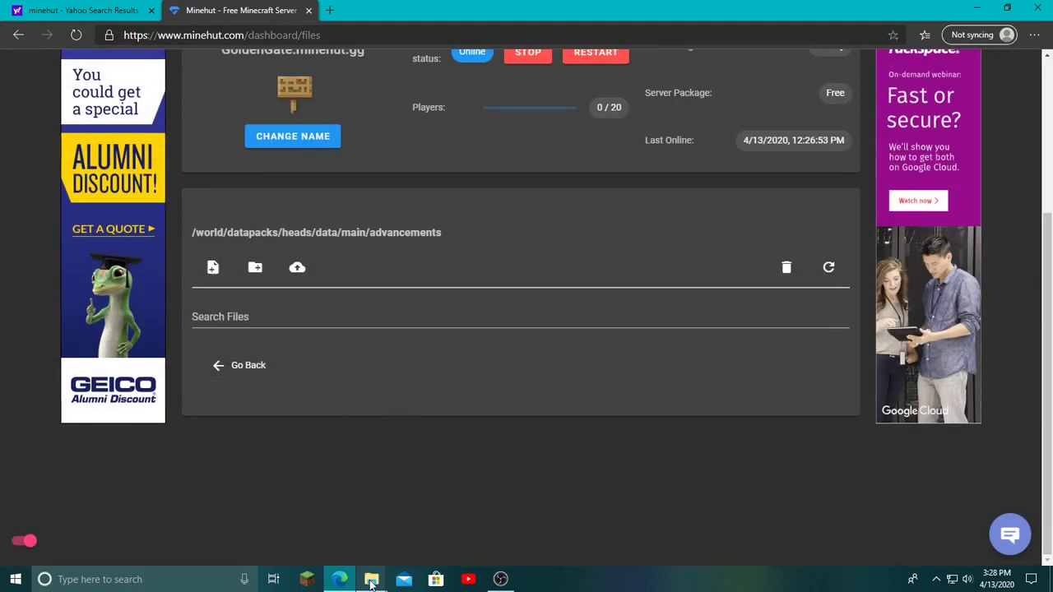
{"action": "mouse_move", "coordinate": [371, 579]}
{"action": "left_click", "coordinate": [456, 530]}
{"action": "double_click", "coordinate": [447, 236]}
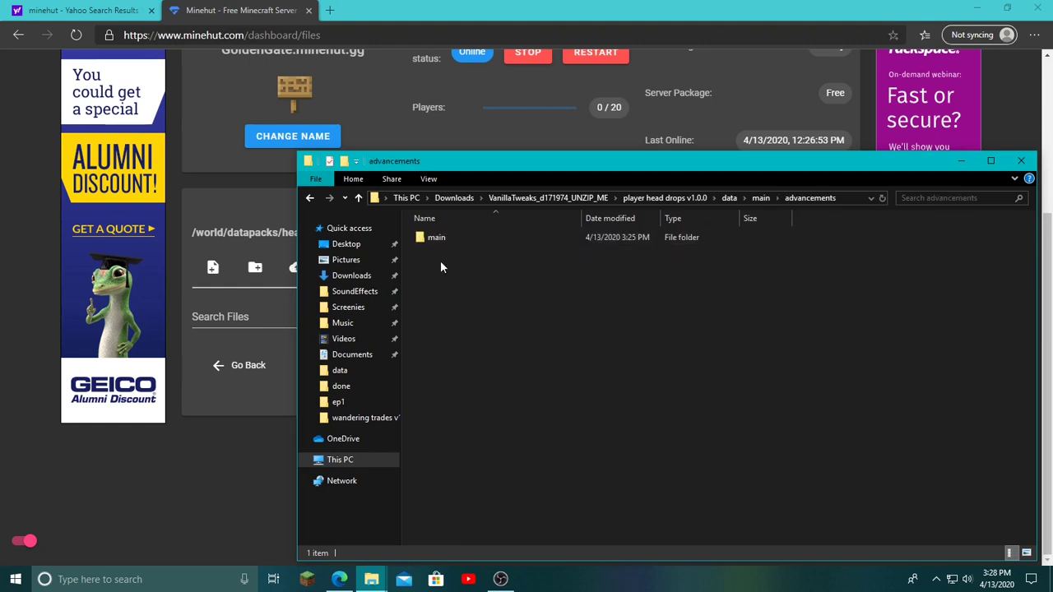
{"action": "left_click", "coordinate": [258, 281]}
{"action": "left_click", "coordinate": [393, 306]}
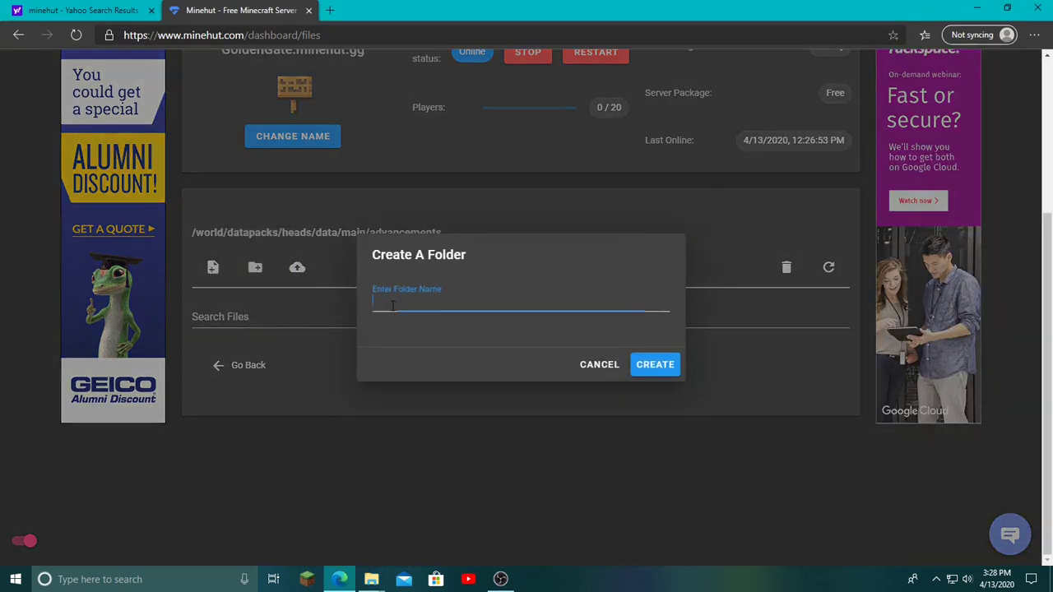
{"action": "type", "text": "main"}
{"action": "left_click", "coordinate": [642, 366]}
Check the files in the extracted advancements/main folder and open the matching main folder on the server.
{"action": "mouse_move", "coordinate": [371, 579]}
{"action": "left_click", "coordinate": [461, 533]}
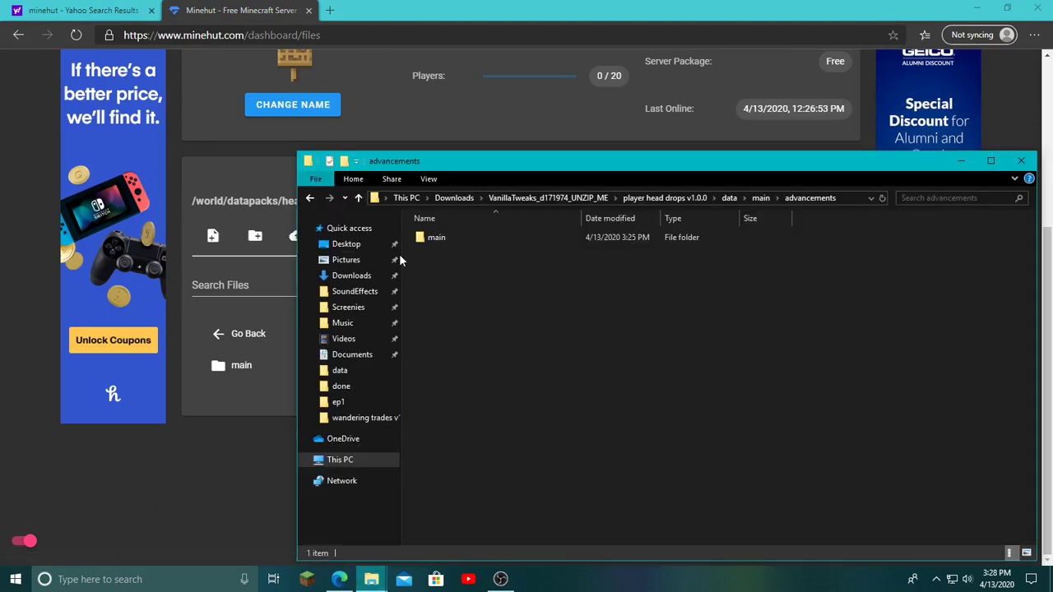
{"action": "double_click", "coordinate": [470, 240]}
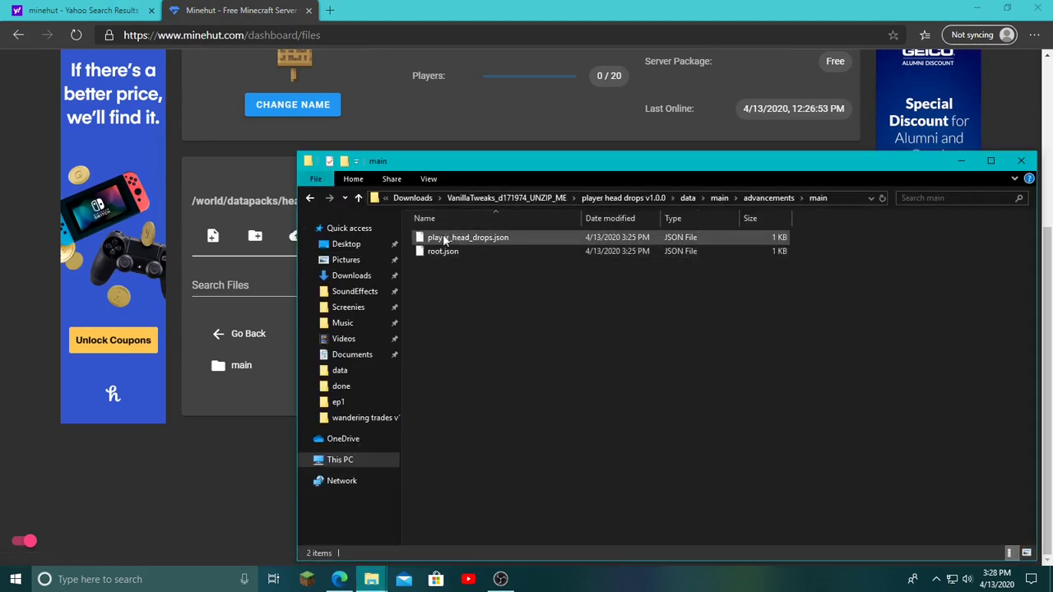
{"action": "left_click", "coordinate": [226, 436]}
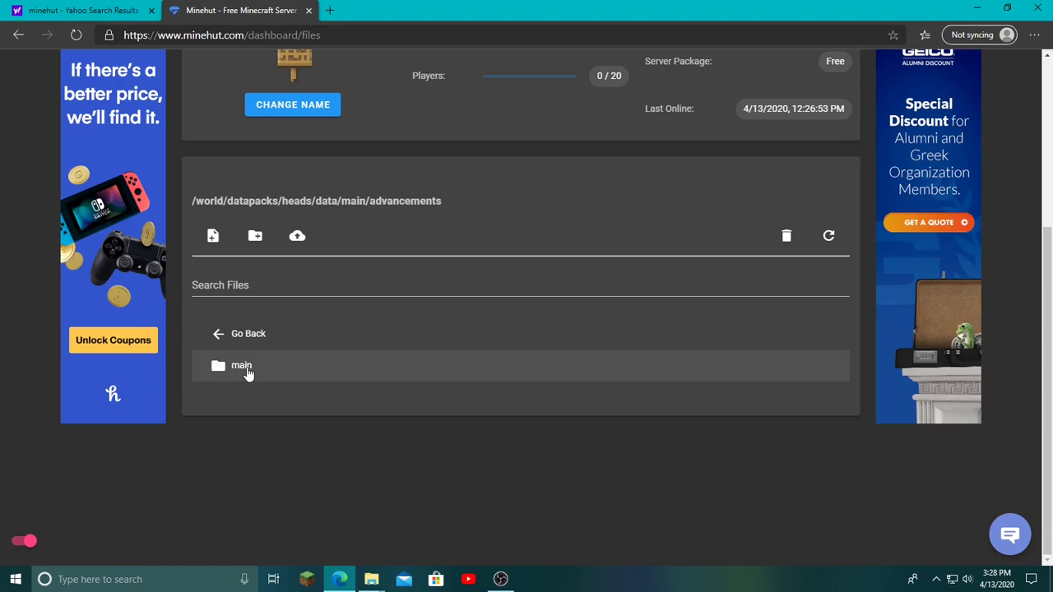
{"action": "left_click", "coordinate": [241, 366]}
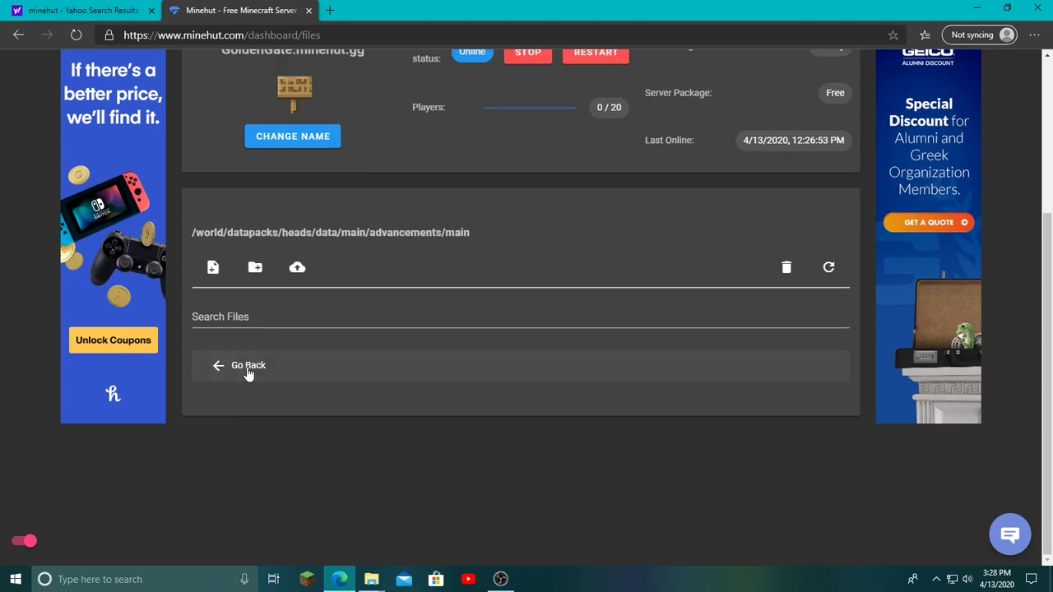
Upload player_head_drops.json and root.json from the extracted data/main/advancements/main folder to the server's advancements/main folder.
{"action": "left_click", "coordinate": [297, 269]}
{"action": "scroll", "coordinate": [311, 484], "scroll_direction": "down", "scroll_amount": 1}
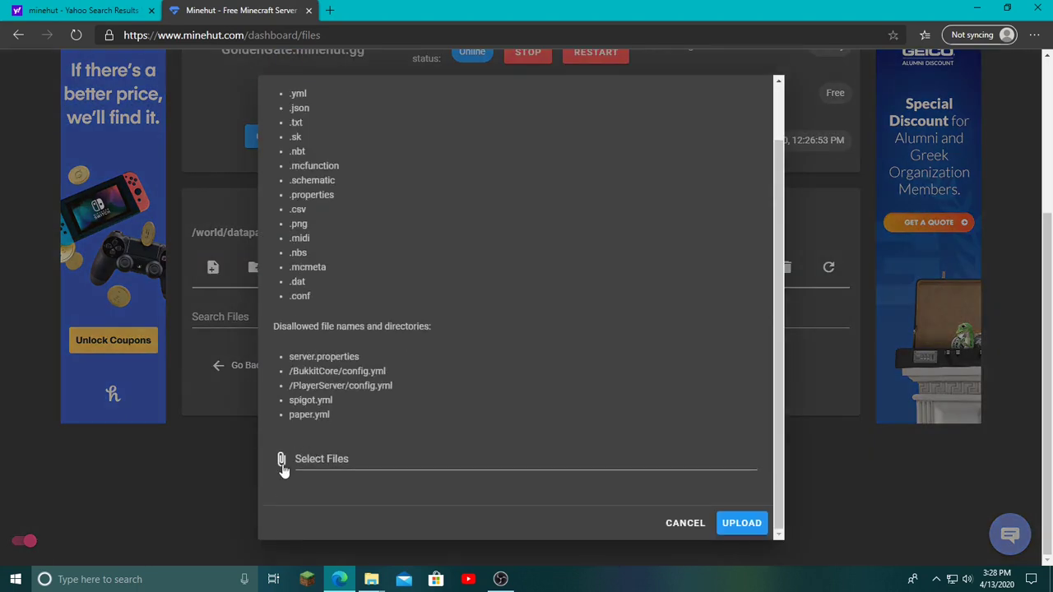
{"action": "left_click", "coordinate": [285, 462]}
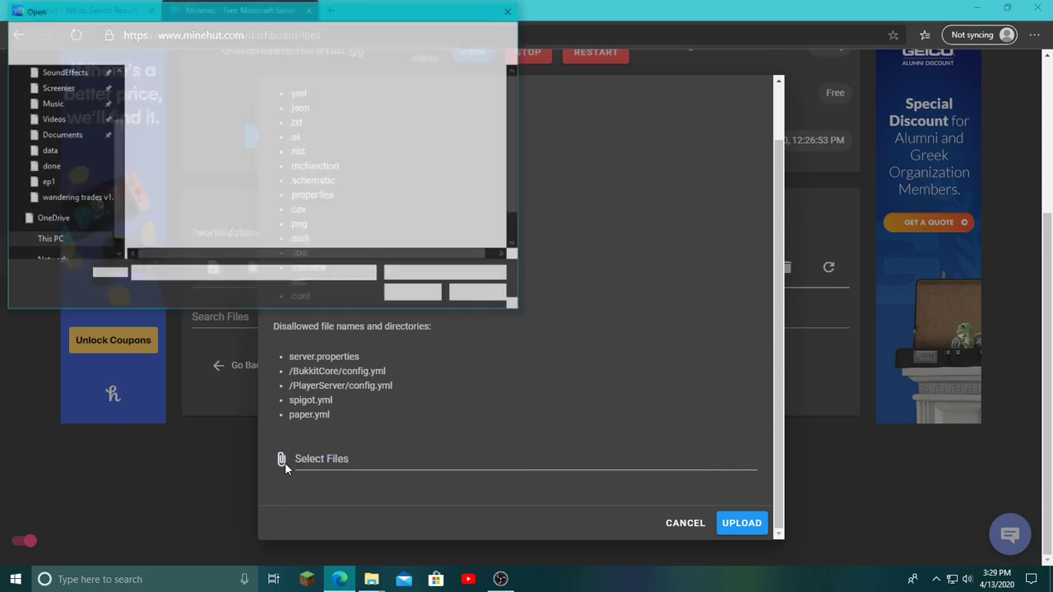
{"action": "scroll", "coordinate": [58, 90], "scroll_direction": "up", "scroll_amount": 1}
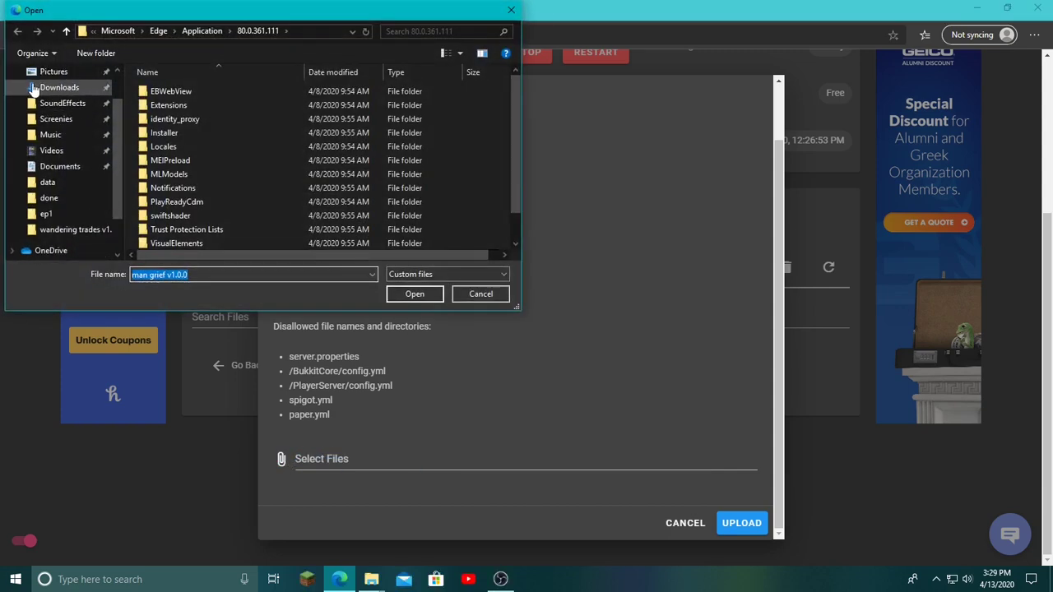
{"action": "left_click", "coordinate": [59, 87]}
{"action": "double_click", "coordinate": [181, 109]}
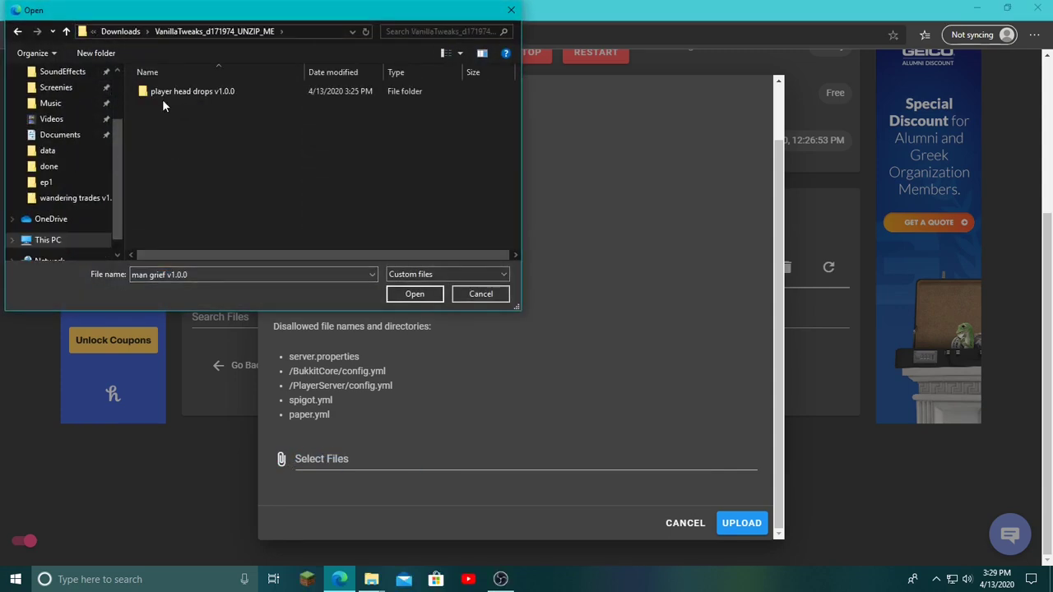
{"action": "double_click", "coordinate": [153, 95]}
{"action": "double_click", "coordinate": [152, 95]}
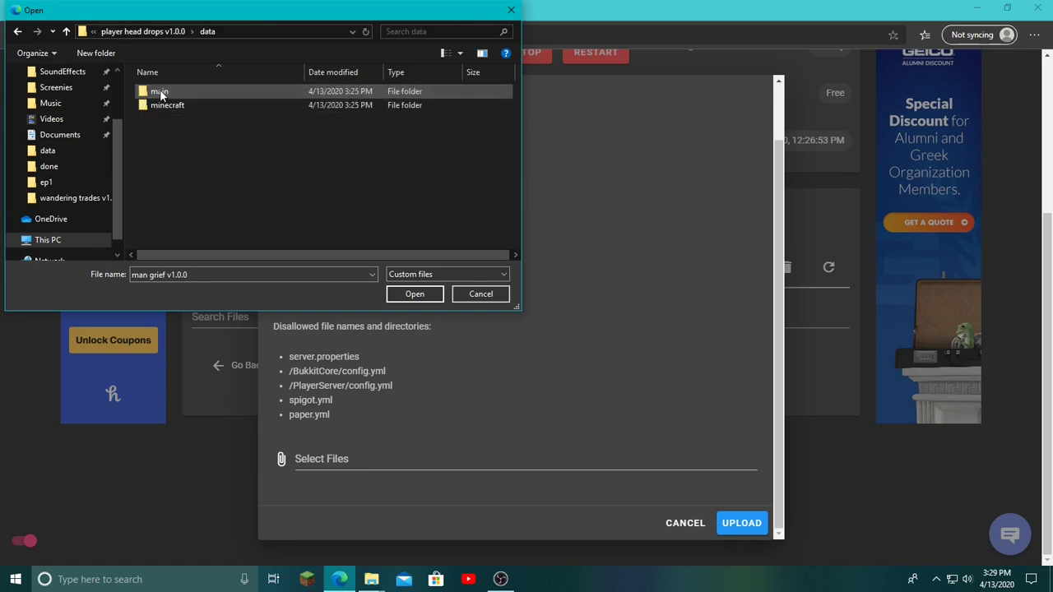
{"action": "double_click", "coordinate": [158, 94]}
{"action": "double_click", "coordinate": [160, 93]}
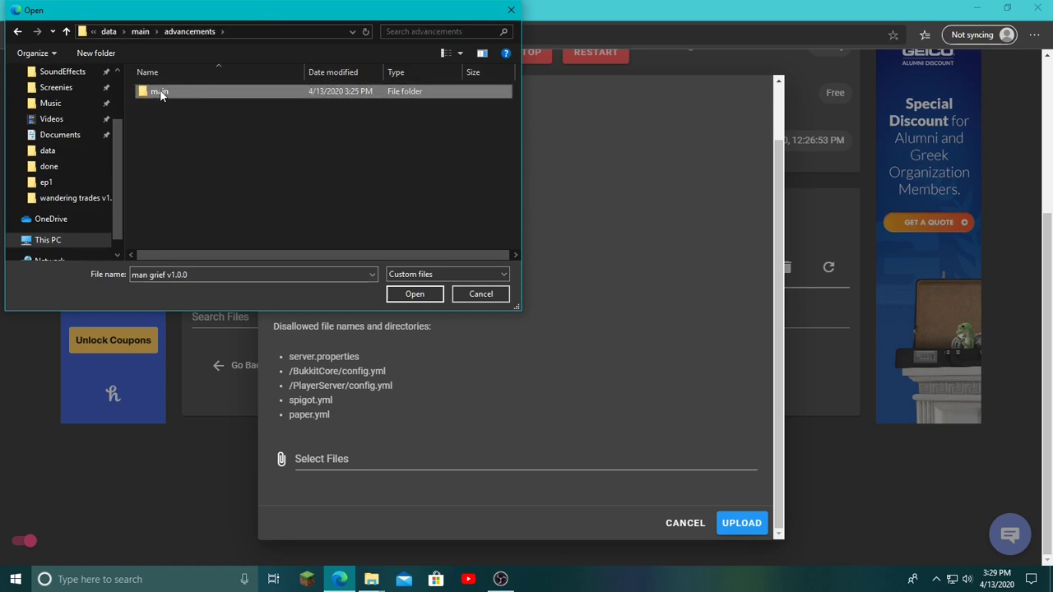
{"action": "double_click", "coordinate": [161, 92]}
{"action": "left_click_drag", "start_coordinate": [171, 120], "coordinate": [185, 90]}
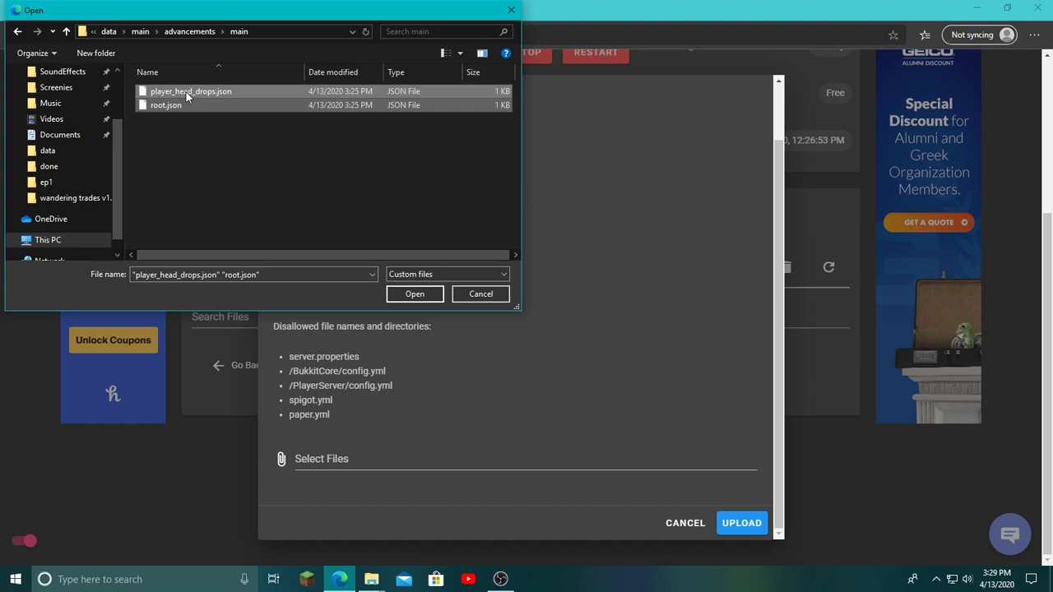
{"action": "left_click", "coordinate": [407, 293]}
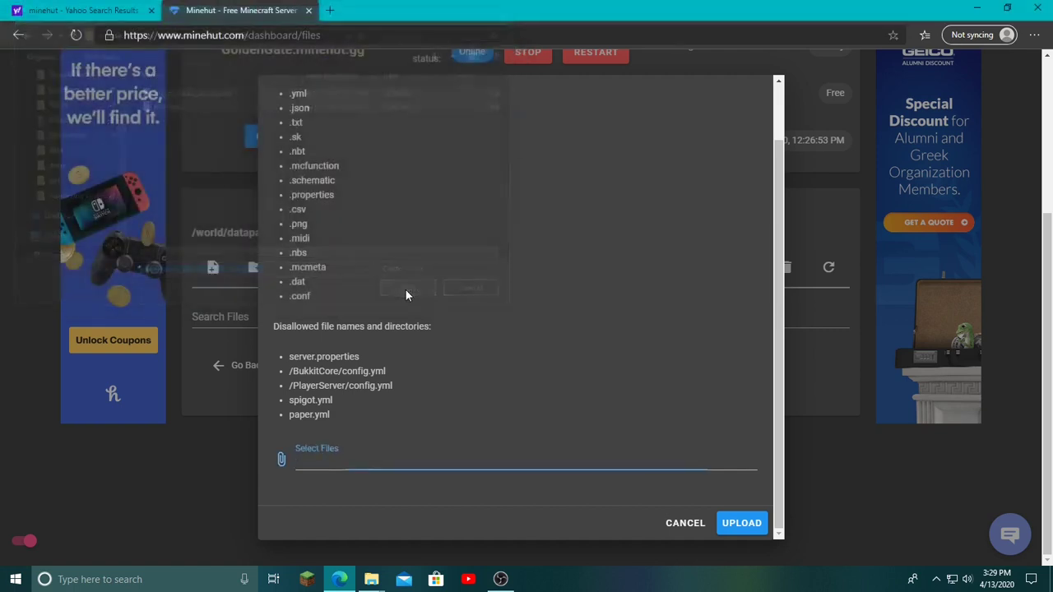
{"action": "left_click", "coordinate": [729, 523]}
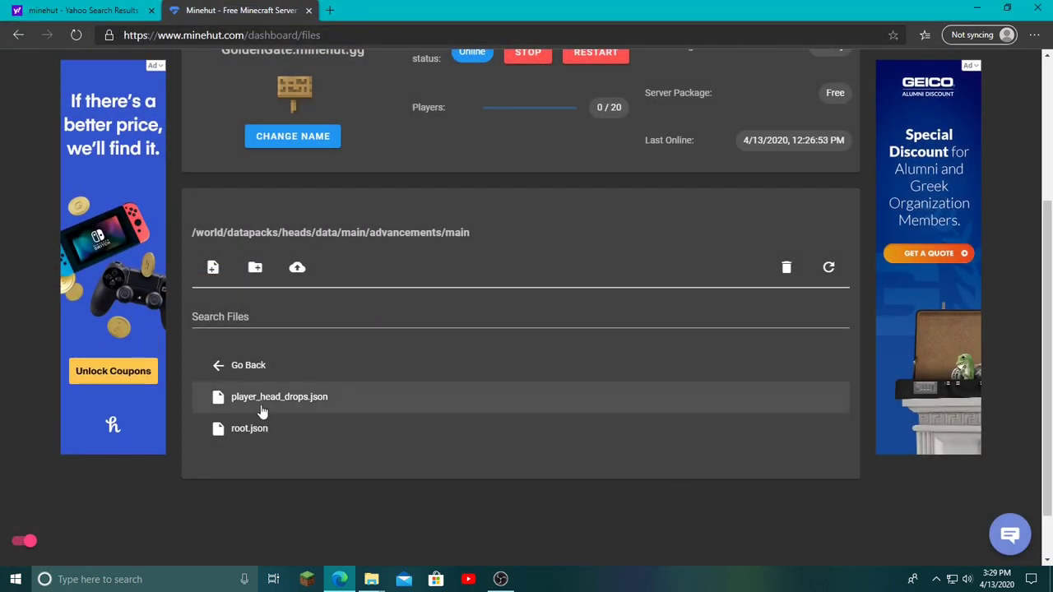
Open the minecraft folder under data both on the server and in the extracted player head drops v1.0.0 datapack.
{"action": "left_click", "coordinate": [223, 380]}
{"action": "left_click", "coordinate": [224, 380]}
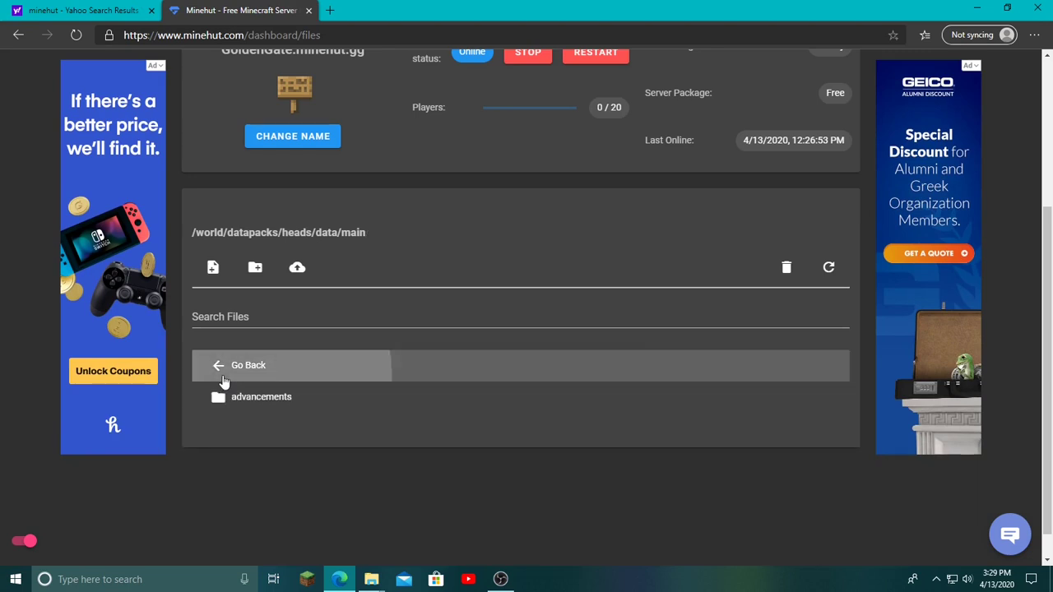
{"action": "left_click", "coordinate": [223, 378]}
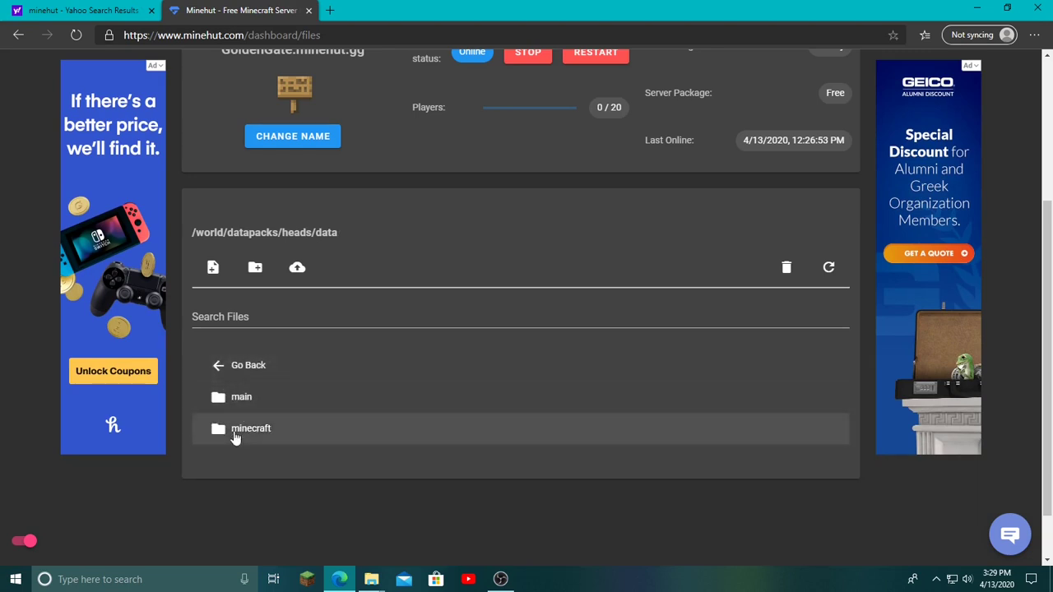
{"action": "left_click", "coordinate": [234, 433]}
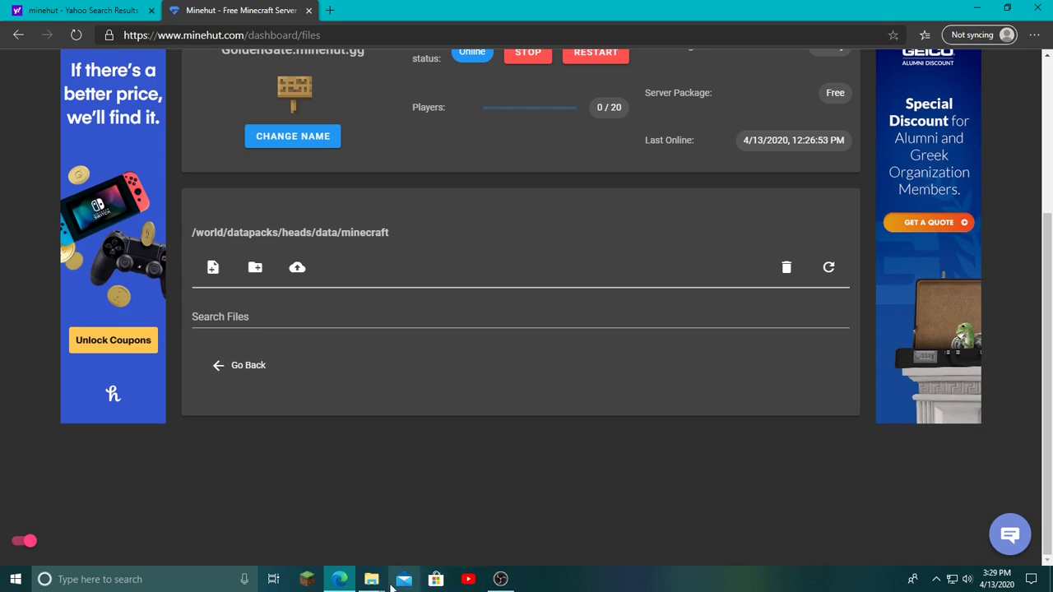
{"action": "mouse_move", "coordinate": [380, 580]}
{"action": "left_click", "coordinate": [470, 526]}
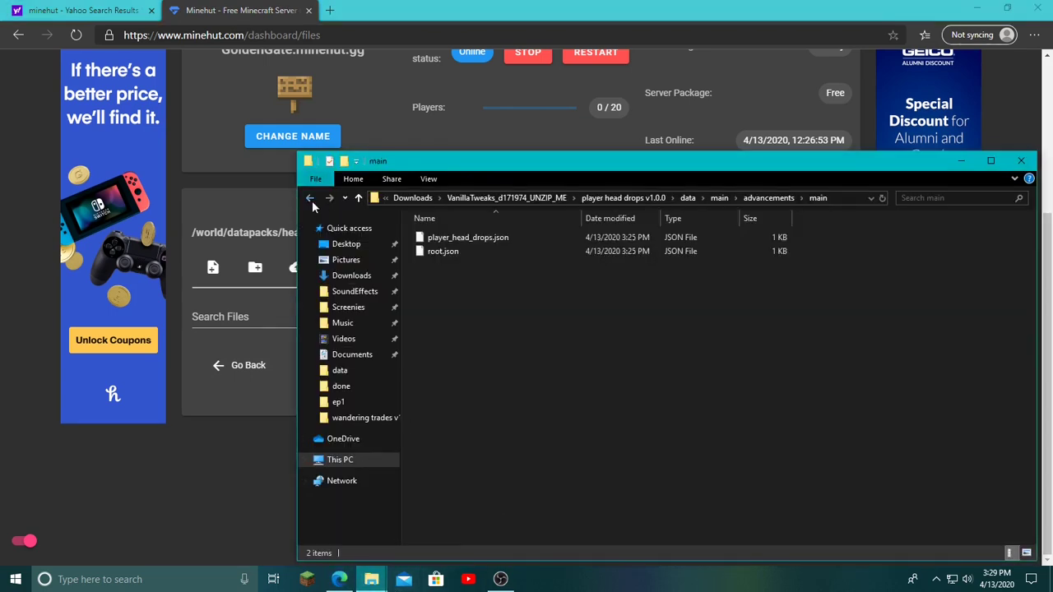
{"action": "left_click", "coordinate": [312, 200]}
{"action": "left_click", "coordinate": [312, 201]}
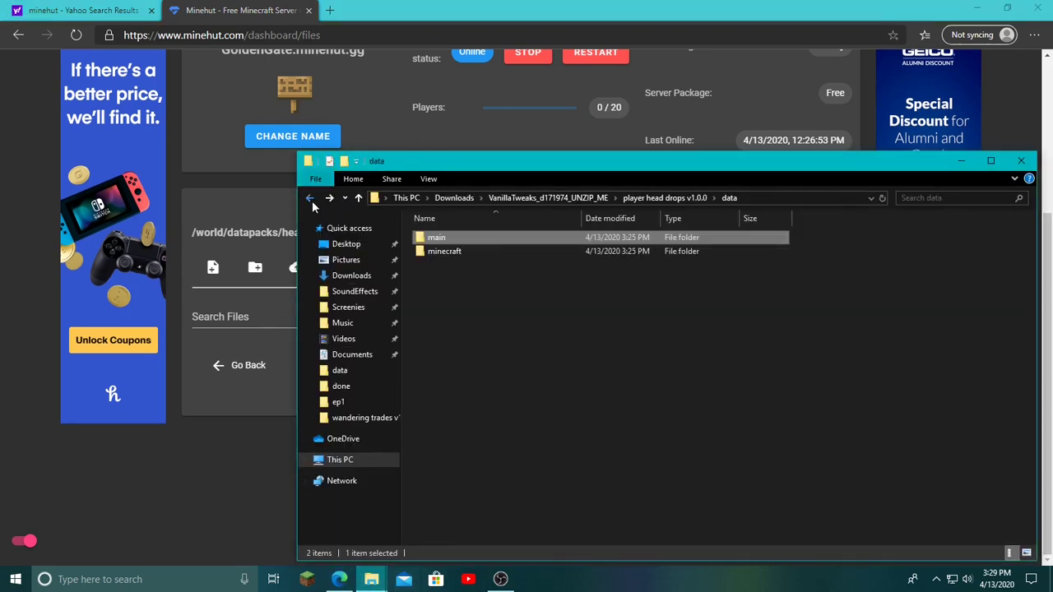
{"action": "double_click", "coordinate": [432, 255]}
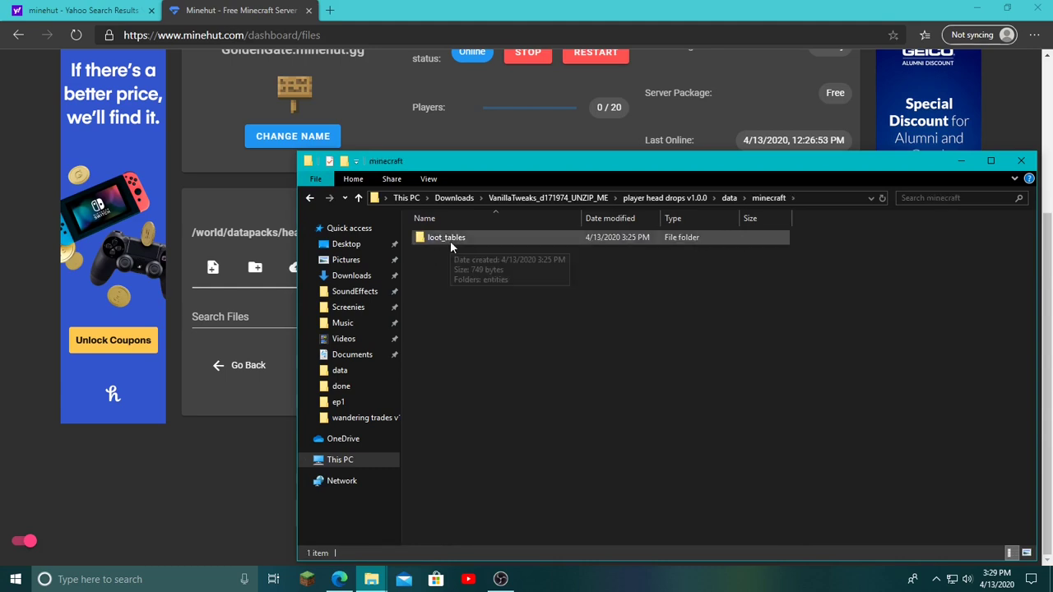
Create a folder named loot_tables in the server's heads/data/minecraft folder.
{"action": "left_click", "coordinate": [268, 306]}
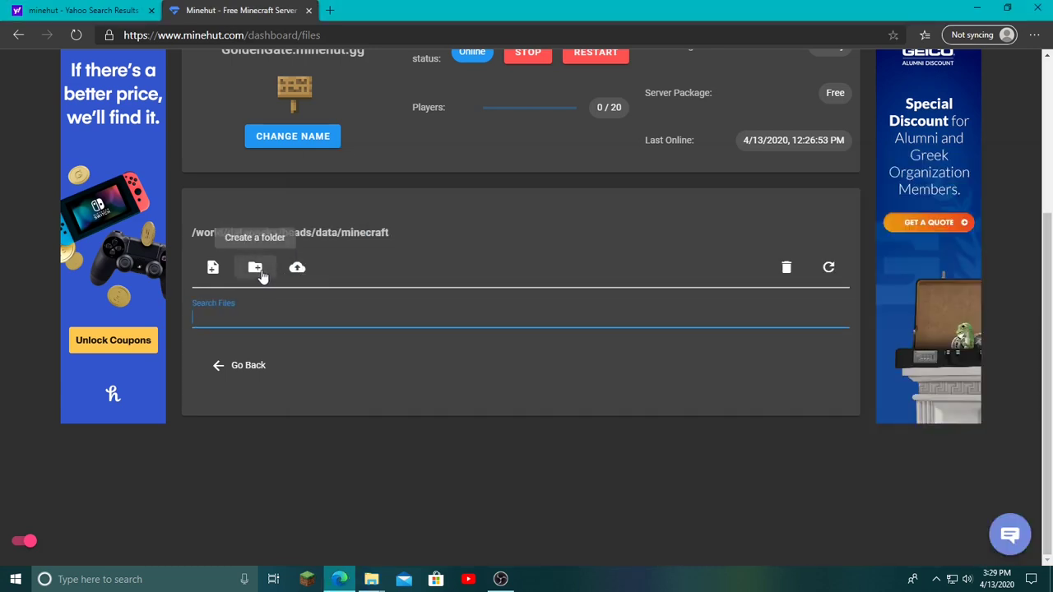
{"action": "left_click", "coordinate": [257, 269]}
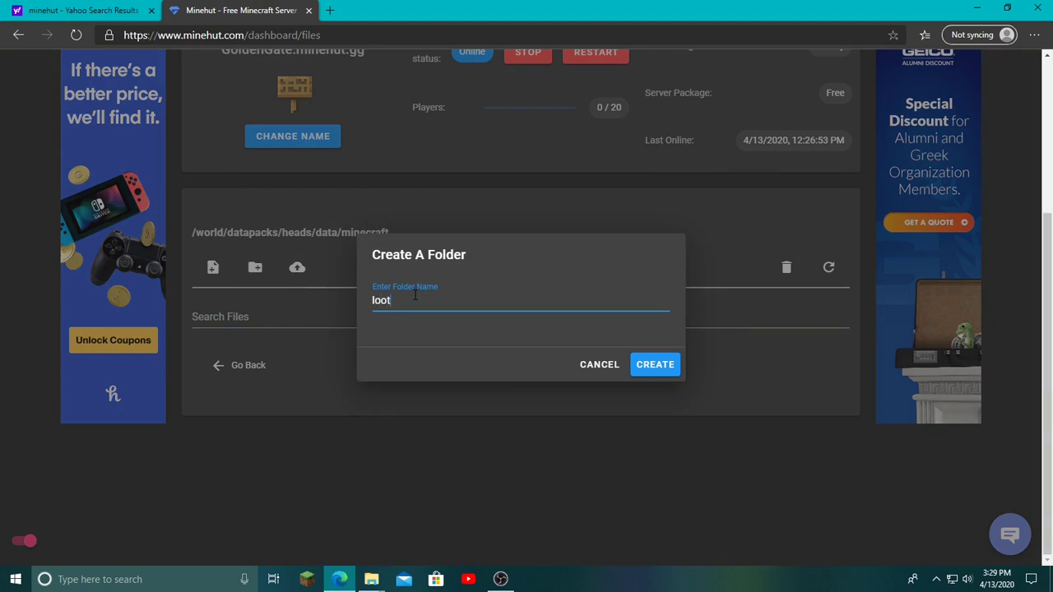
{"action": "type", "text": "loot_undersco"}
{"action": "key", "text": "BackSpace"}
{"action": "key", "text": "BackSpace"}
{"action": "key", "text": "BackSpace"}
{"action": "key", "text": "BackSpace"}
{"action": "key", "text": "BackSpace"}
{"action": "type", "text": "tables"}
{"action": "left_click", "coordinate": [664, 370]}
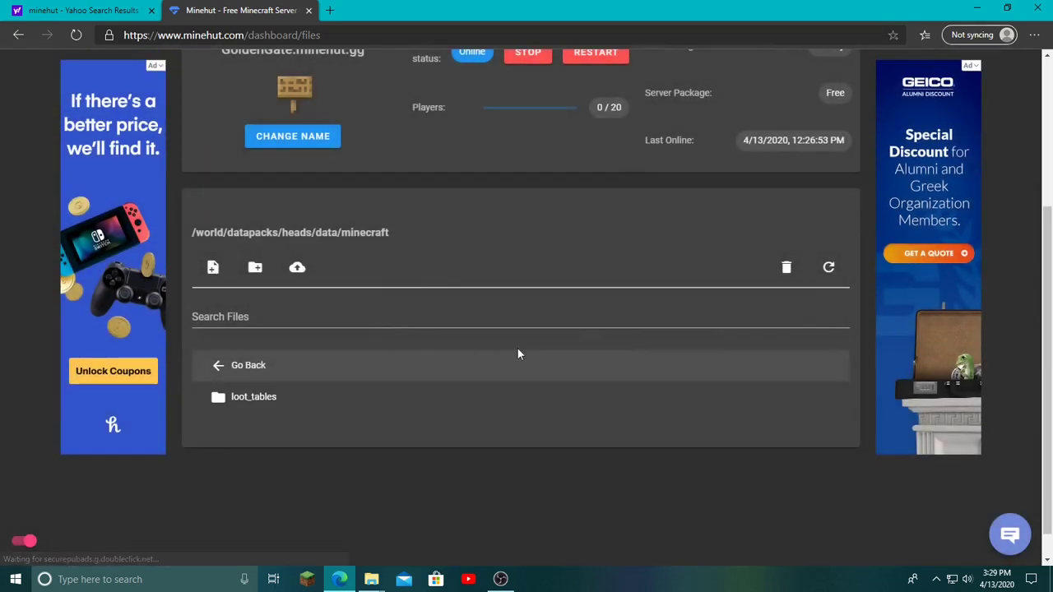
Open the loot_tables folder under data/minecraft both on the server and in the extracted player head drops v1.0.0 datapack.
{"action": "left_click", "coordinate": [298, 396]}
{"action": "mouse_move", "coordinate": [371, 579]}
{"action": "left_click", "coordinate": [464, 526]}
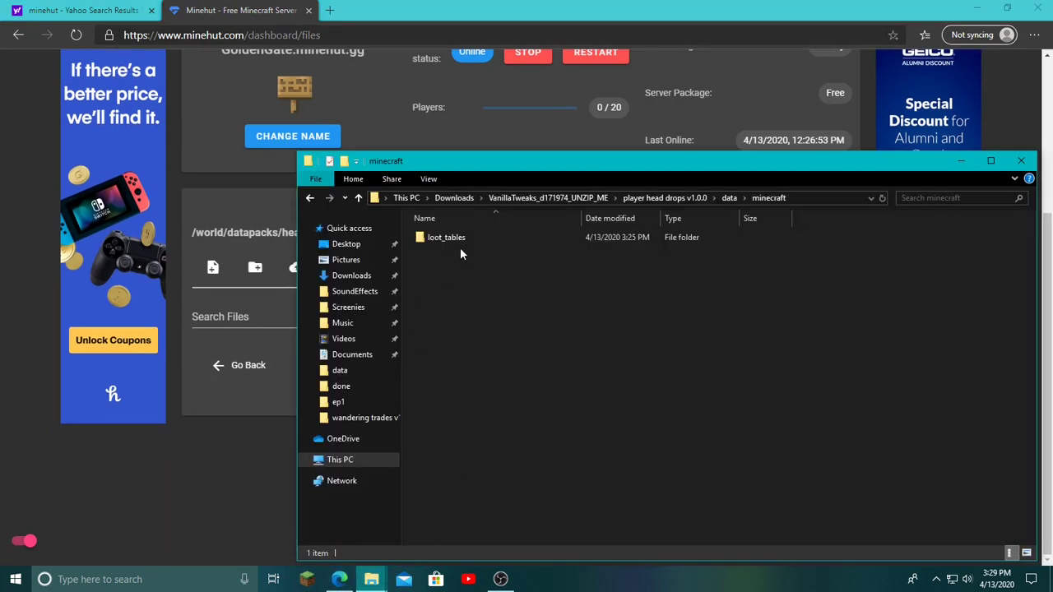
{"action": "double_click", "coordinate": [467, 238]}
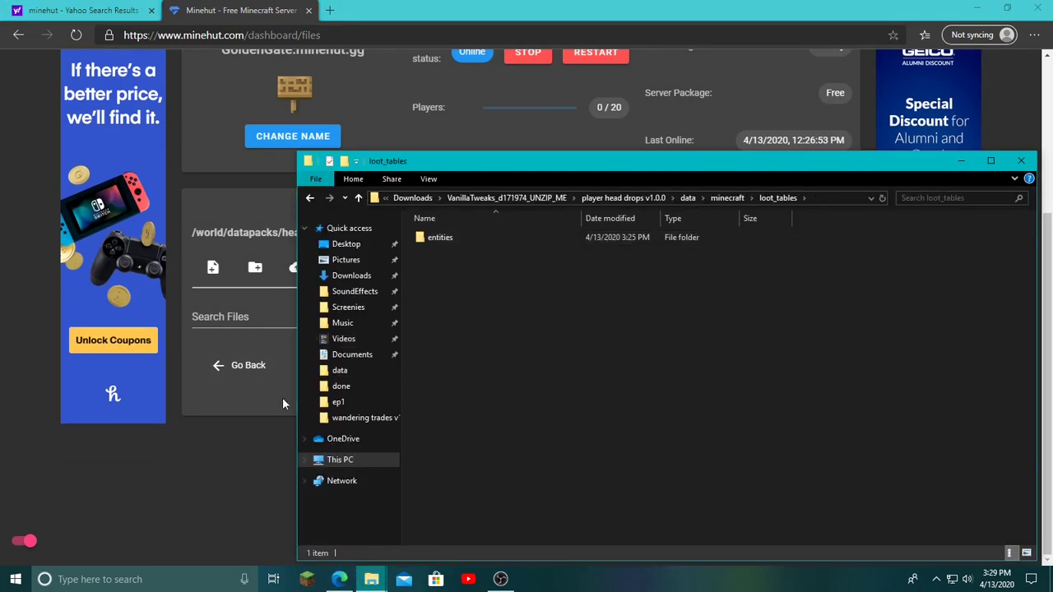
Create a folder named entities in the server's heads/data/minecraft/loot_tables folder.
{"action": "left_click", "coordinate": [254, 268]}
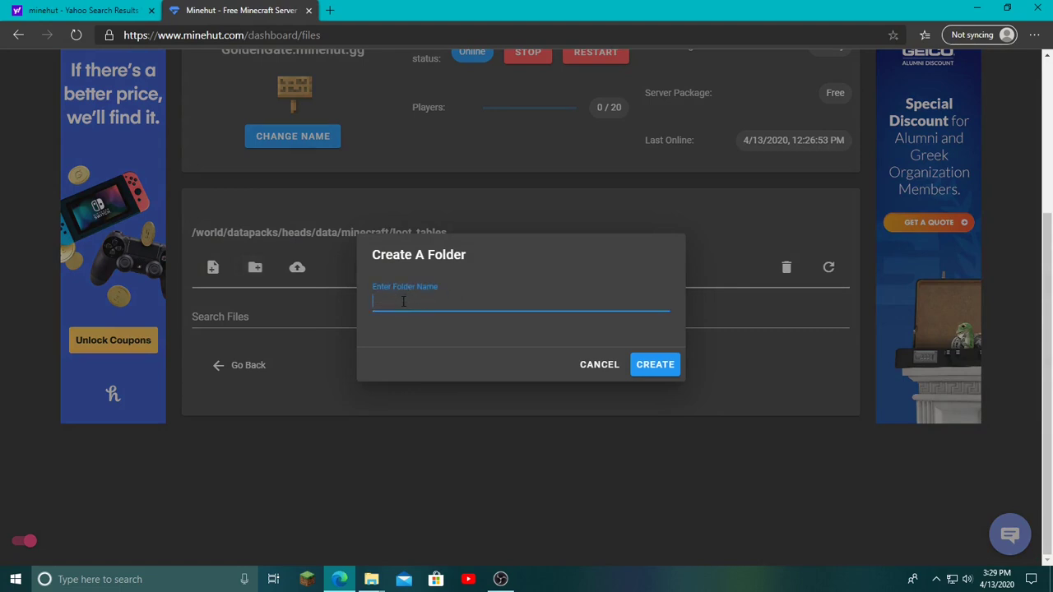
{"action": "type", "text": "entities"}
{"action": "left_click", "coordinate": [658, 367]}
Open the entities folder on the server and the matching entities folder in the extracted datapack to check its files.
{"action": "left_click", "coordinate": [258, 406]}
{"action": "mouse_move", "coordinate": [380, 583]}
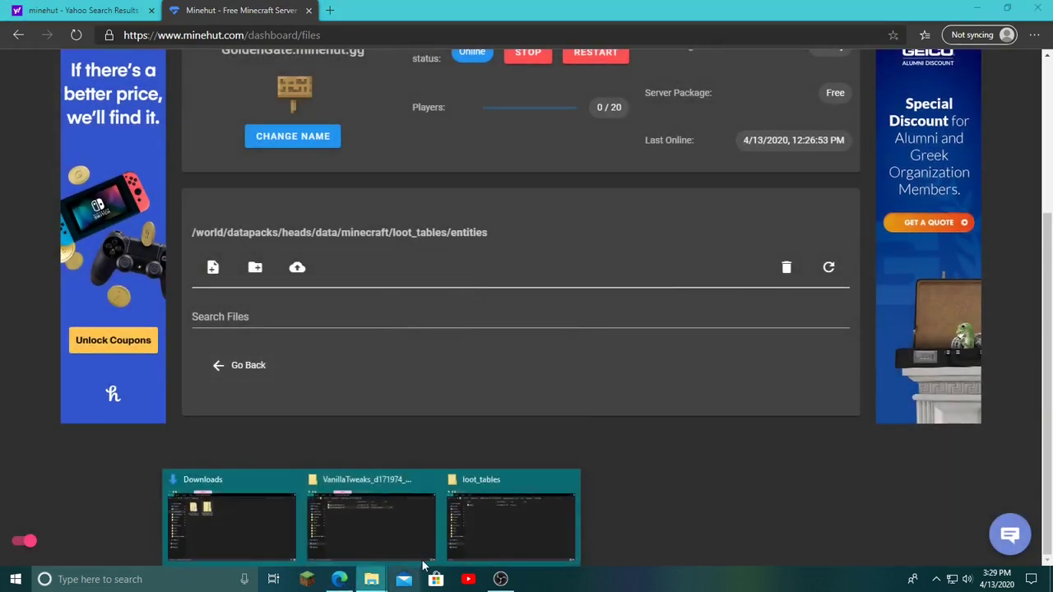
{"action": "left_click", "coordinate": [506, 518]}
{"action": "double_click", "coordinate": [439, 238]}
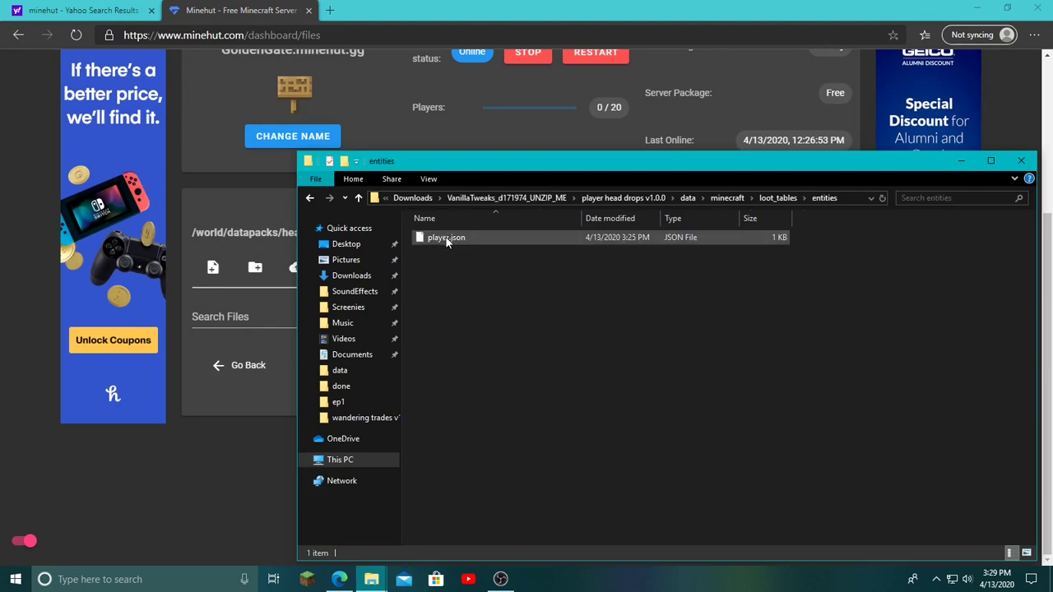
Upload player.json from the extracted data/minecraft/loot_tables/entities folder to the server's loot_tables/entities folder.
{"action": "left_click", "coordinate": [238, 394]}
{"action": "left_click", "coordinate": [298, 270]}
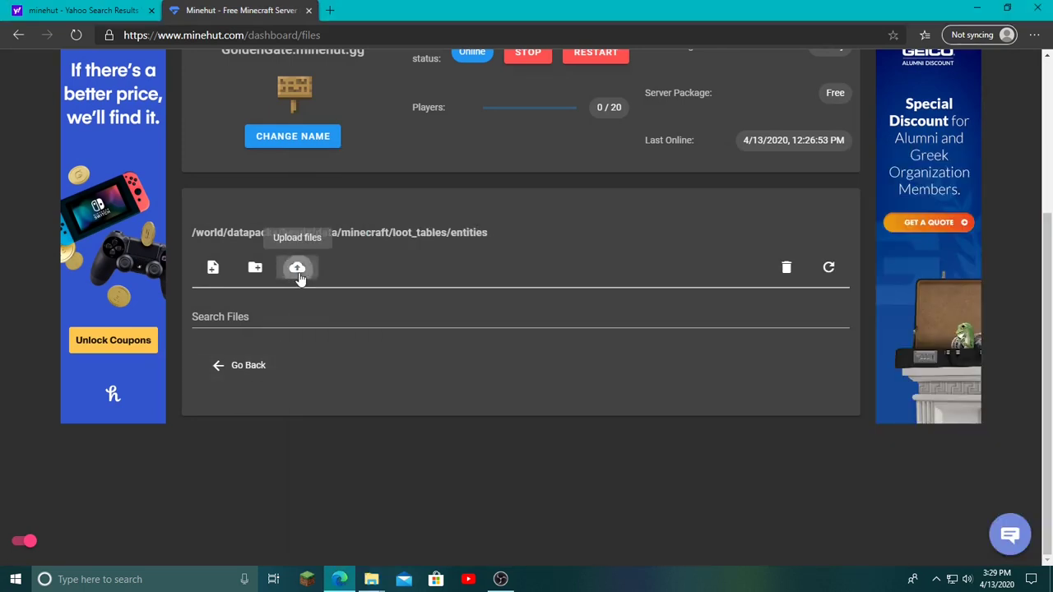
{"action": "left_click", "coordinate": [276, 520]}
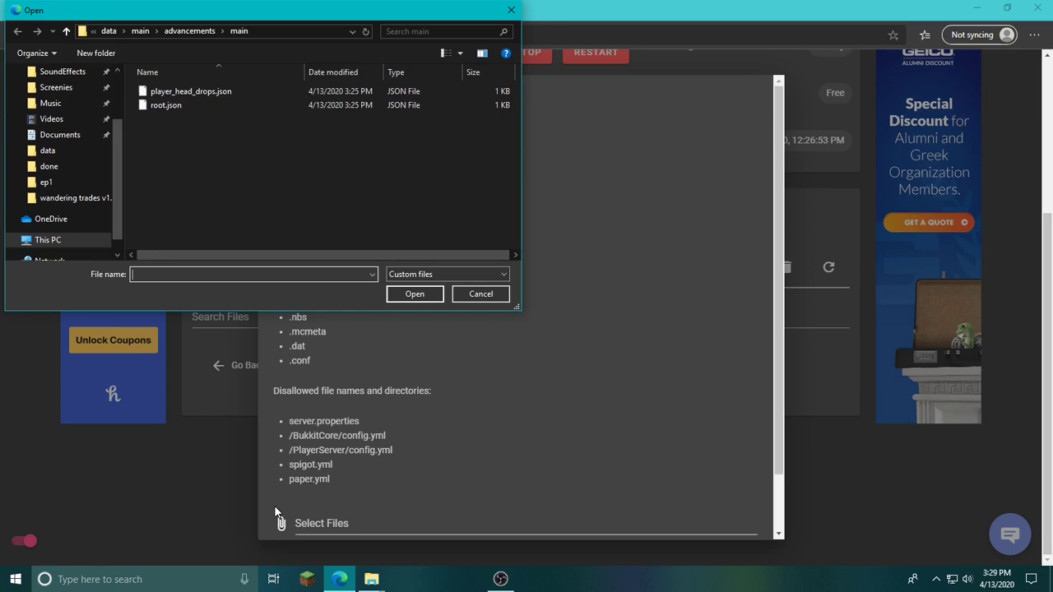
{"action": "scroll", "coordinate": [66, 99], "scroll_direction": "up", "scroll_amount": 1}
{"action": "left_click", "coordinate": [60, 87]}
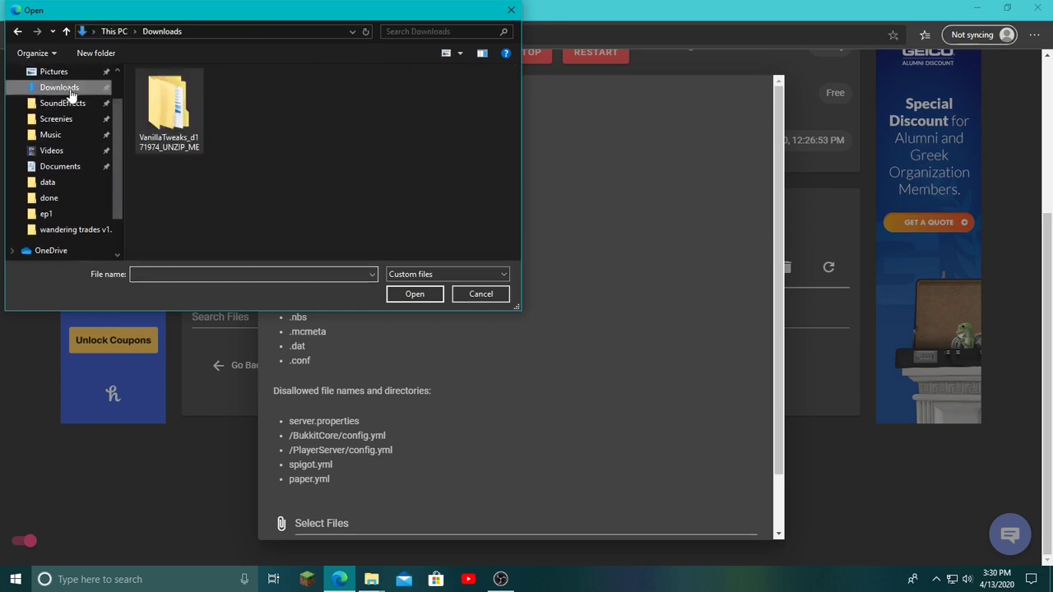
{"action": "double_click", "coordinate": [144, 106]}
{"action": "double_click", "coordinate": [176, 93]}
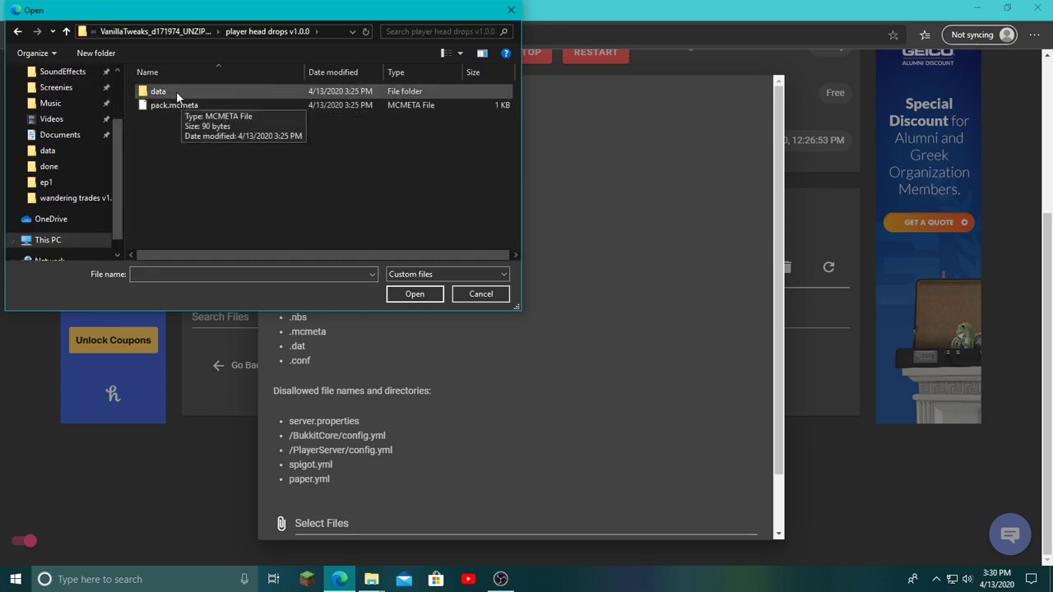
{"action": "double_click", "coordinate": [174, 90]}
{"action": "double_click", "coordinate": [166, 105]}
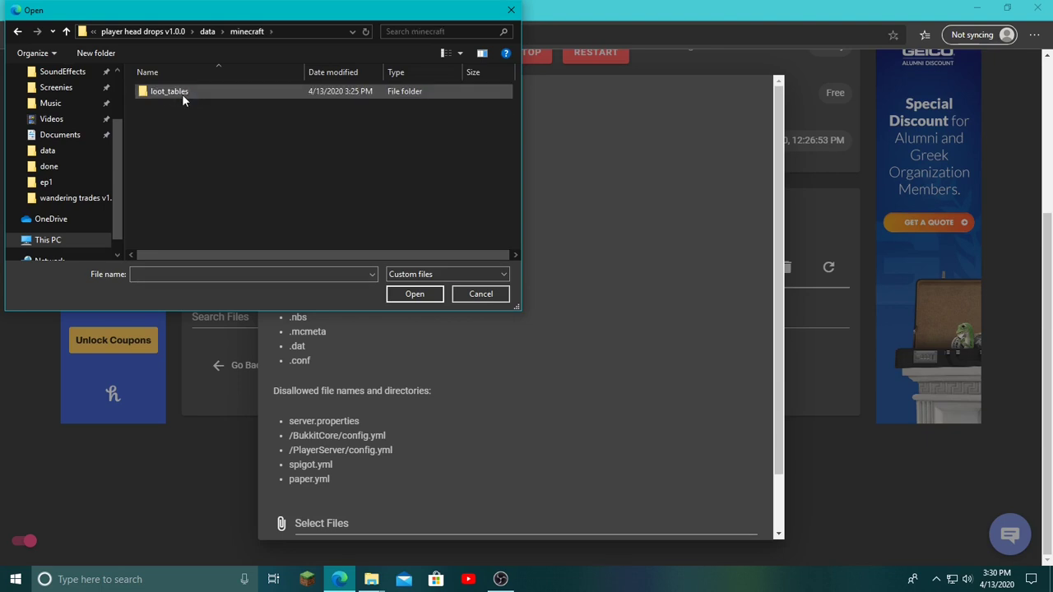
{"action": "double_click", "coordinate": [181, 94]}
{"action": "double_click", "coordinate": [181, 93]}
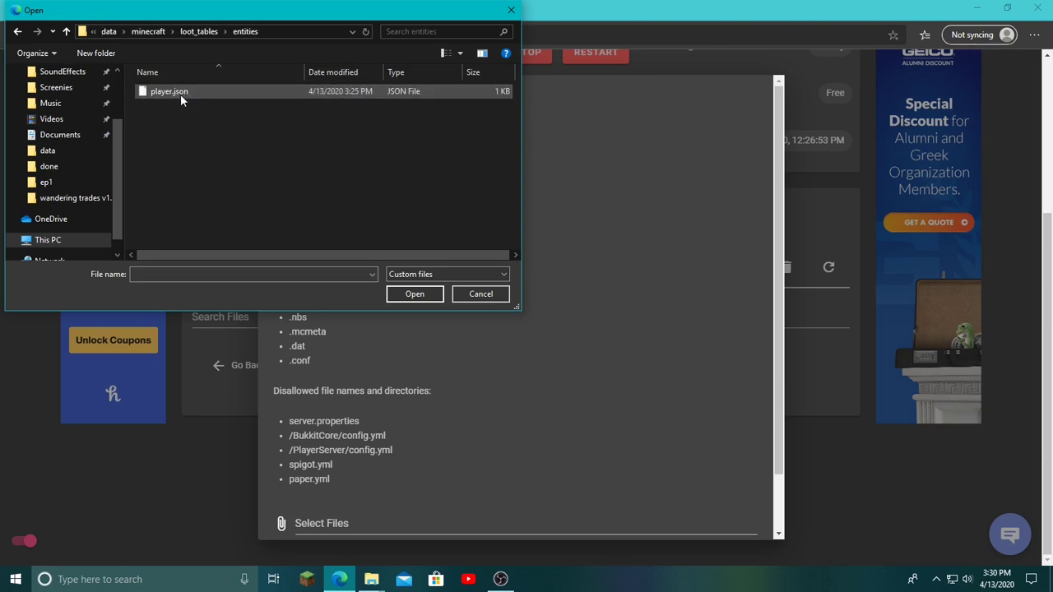
{"action": "left_click", "coordinate": [180, 93]}
{"action": "left_click", "coordinate": [414, 293]}
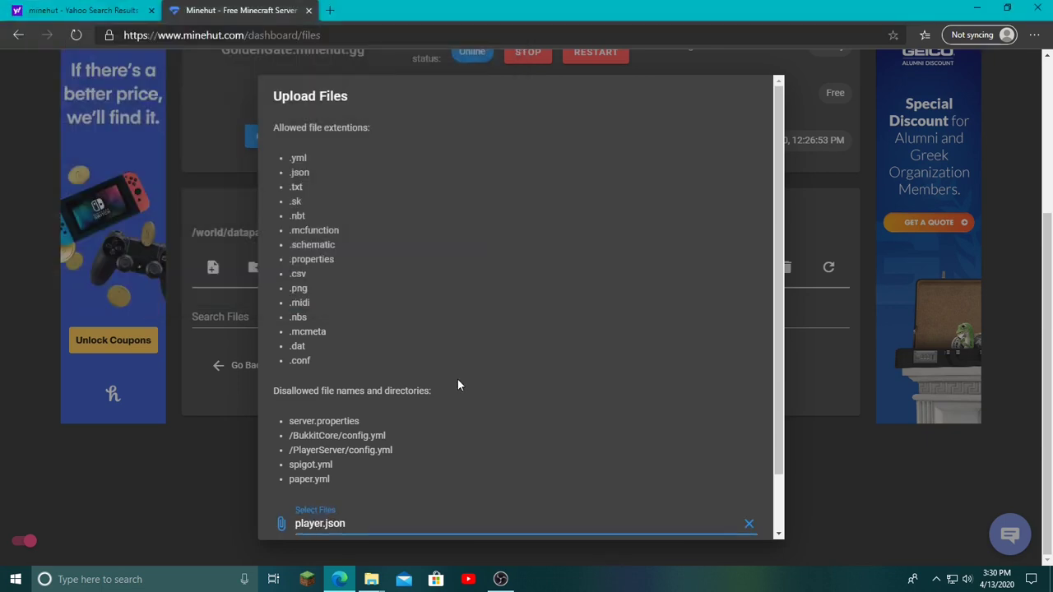
{"action": "scroll", "coordinate": [457, 378], "scroll_direction": "down", "scroll_amount": 1}
{"action": "left_click", "coordinate": [740, 523]}
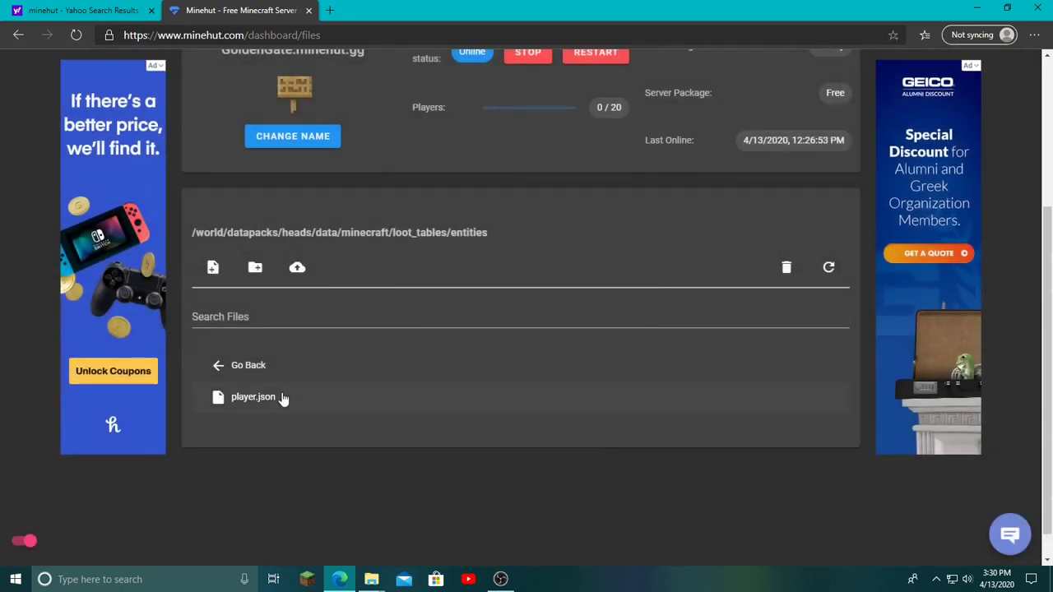
Return from the entities folder to the server's world/datapacks/heads folder.
{"action": "left_click", "coordinate": [218, 367]}
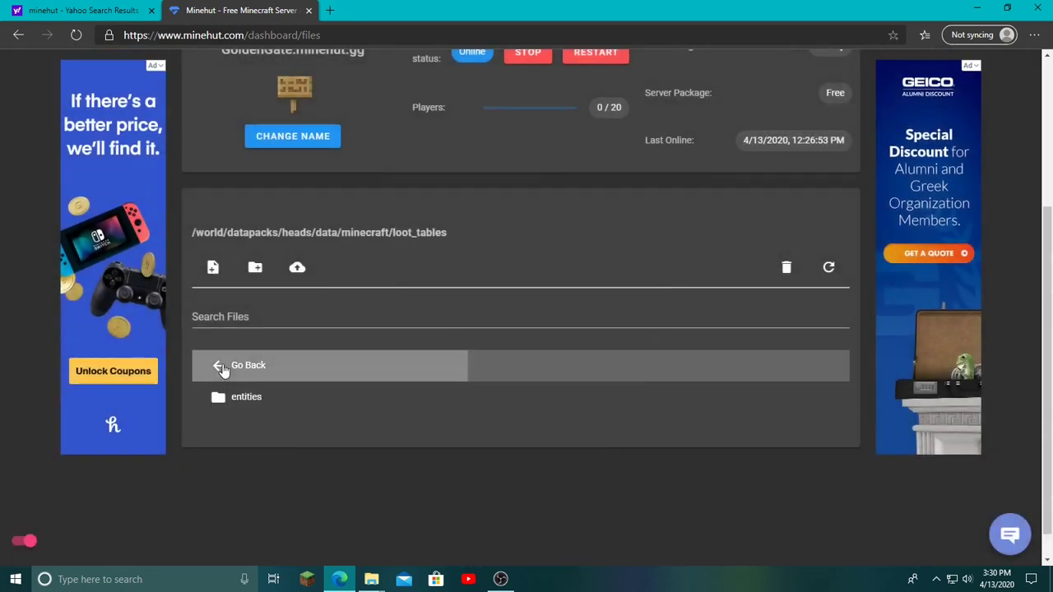
{"action": "left_click", "coordinate": [217, 368]}
{"action": "left_click", "coordinate": [221, 368]}
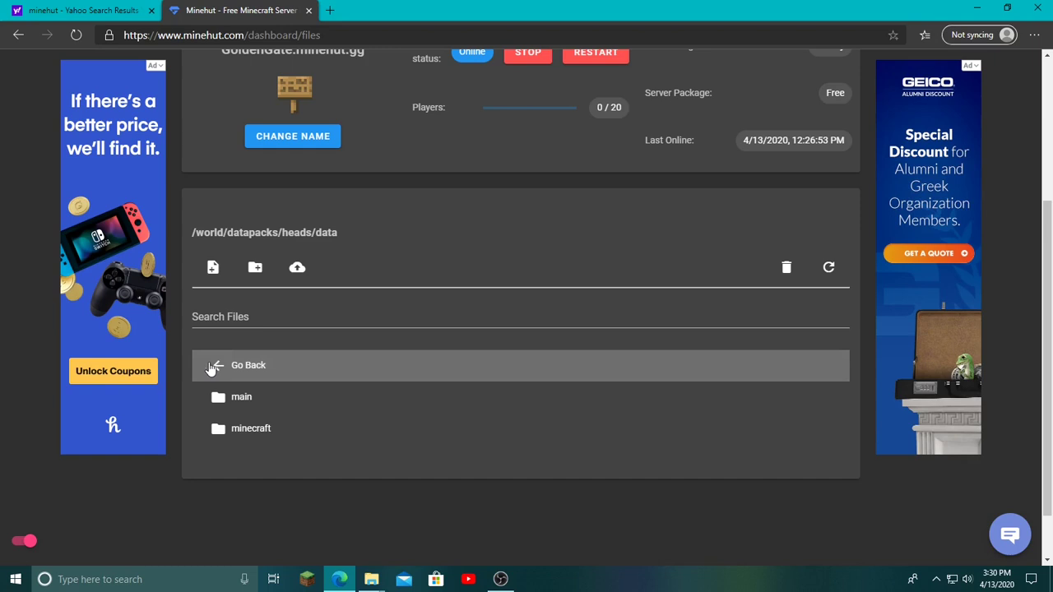
{"action": "left_click", "coordinate": [219, 367]}
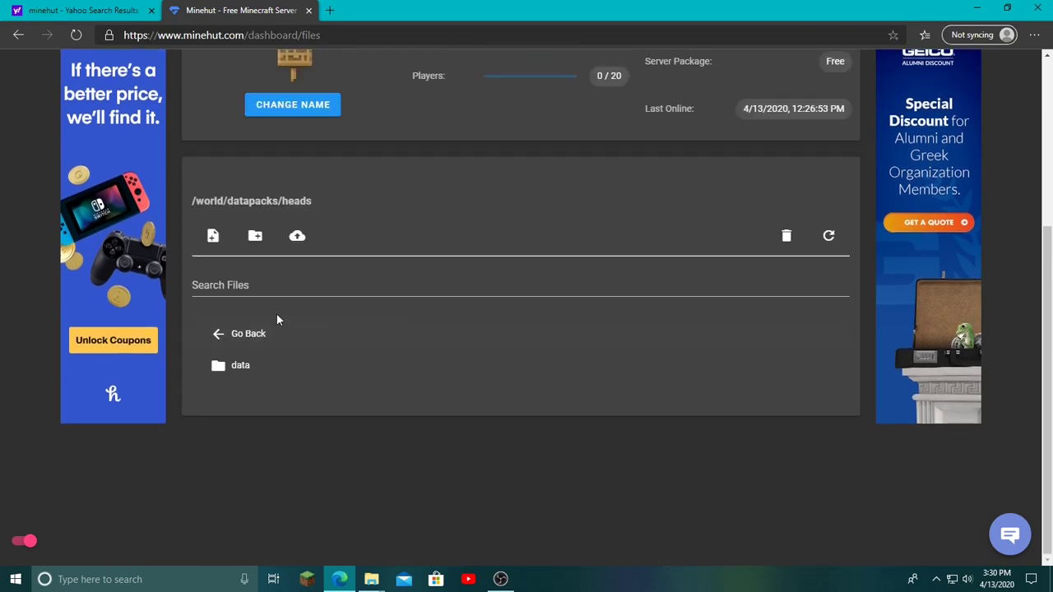
Upload pack.mcmeta from the extracted player head drops v1.0.0 folder to the server's datapacks/heads folder.
{"action": "left_click", "coordinate": [296, 236]}
{"action": "left_click", "coordinate": [284, 523]}
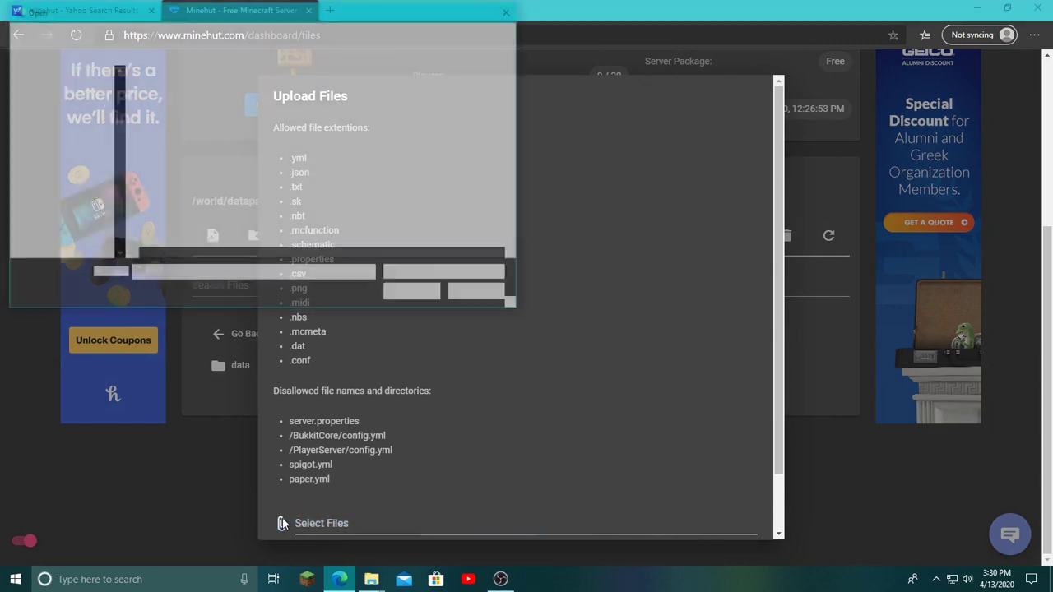
{"action": "scroll", "coordinate": [59, 85], "scroll_direction": "up", "scroll_amount": 1}
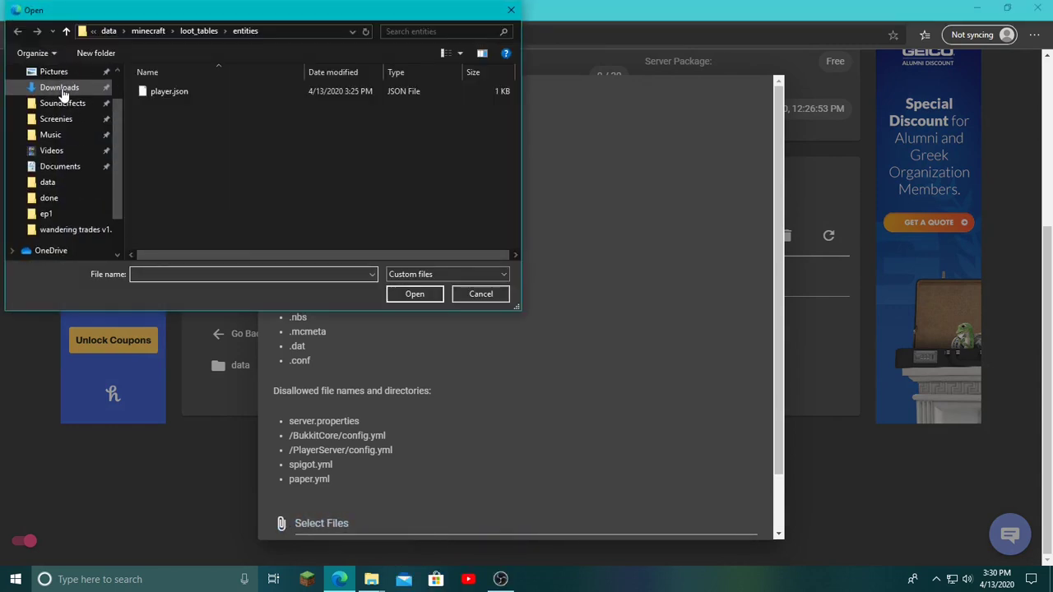
{"action": "left_click", "coordinate": [57, 87]}
{"action": "double_click", "coordinate": [162, 102]}
{"action": "double_click", "coordinate": [173, 91]}
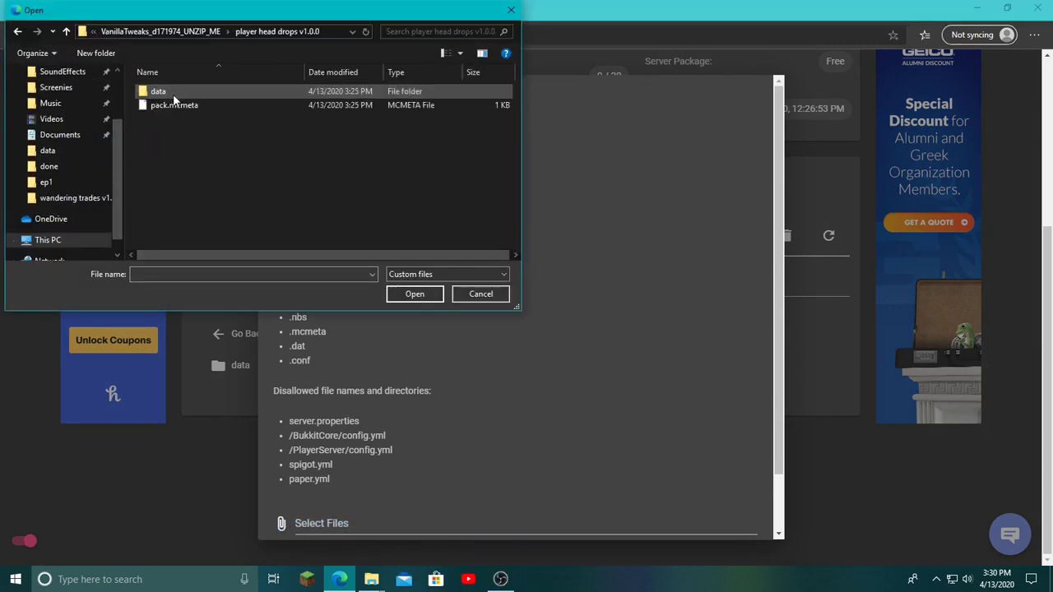
{"action": "left_click", "coordinate": [165, 105]}
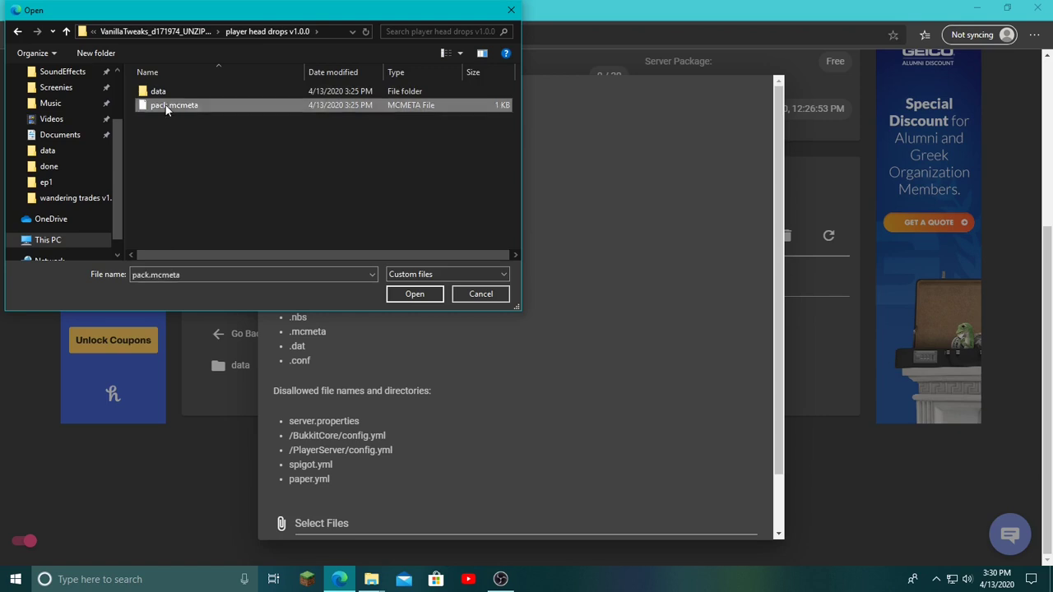
{"action": "left_click", "coordinate": [419, 294]}
{"action": "left_click", "coordinate": [745, 522]}
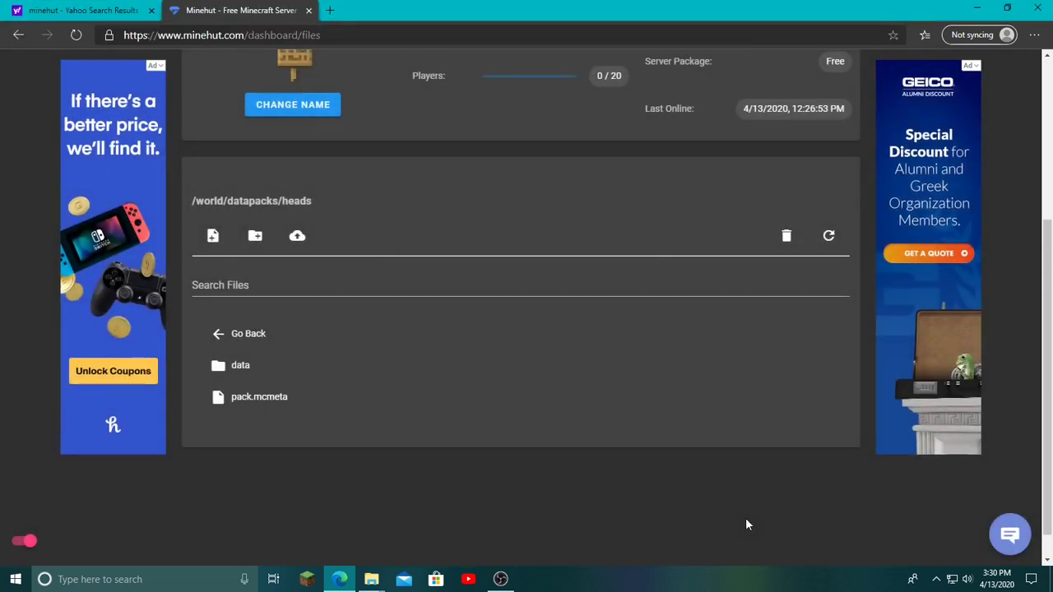
Go back from the heads folder to the root directory of the server's files.
{"action": "left_click", "coordinate": [231, 346]}
{"action": "left_click", "coordinate": [228, 347]}
{"action": "left_click", "coordinate": [228, 348]}
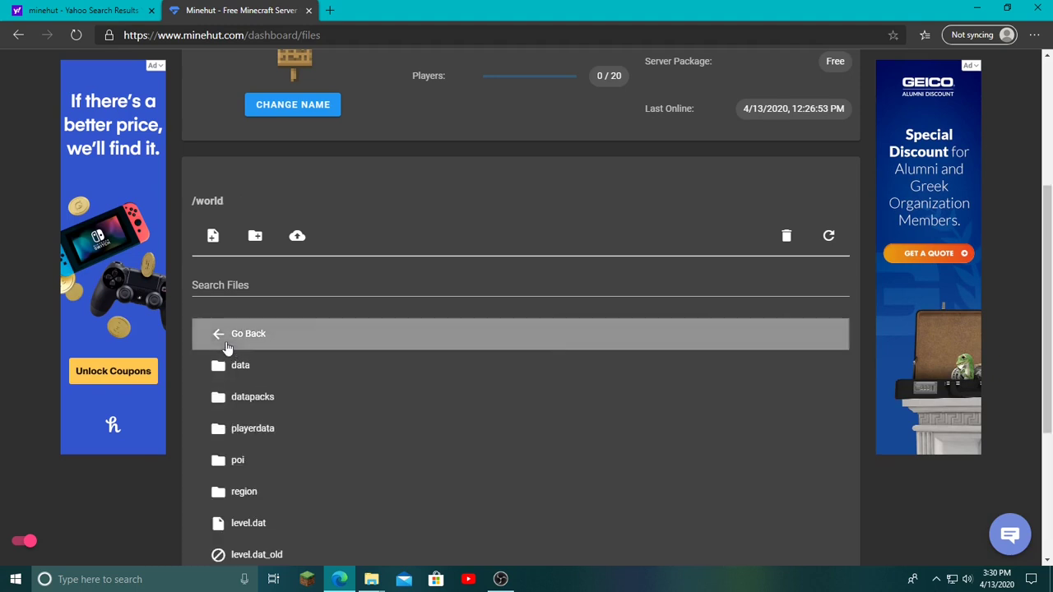
Review the folder structure of the extracted player head drops v1.0.0 datapack, including data and main, and close its window.
{"action": "mouse_move", "coordinate": [384, 580]}
{"action": "left_click", "coordinate": [508, 523]}
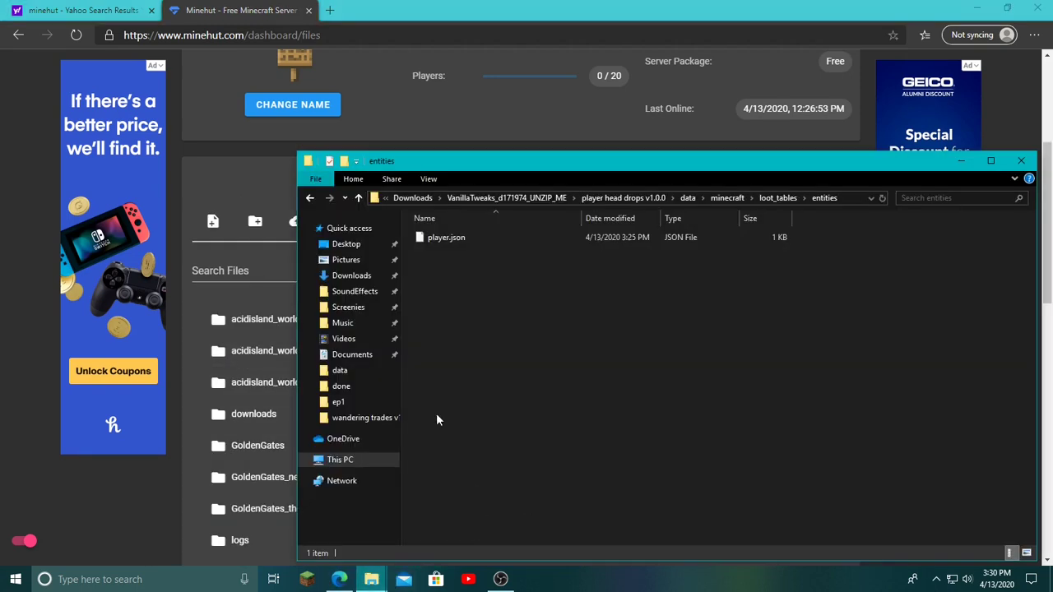
{"action": "left_click", "coordinate": [340, 245]}
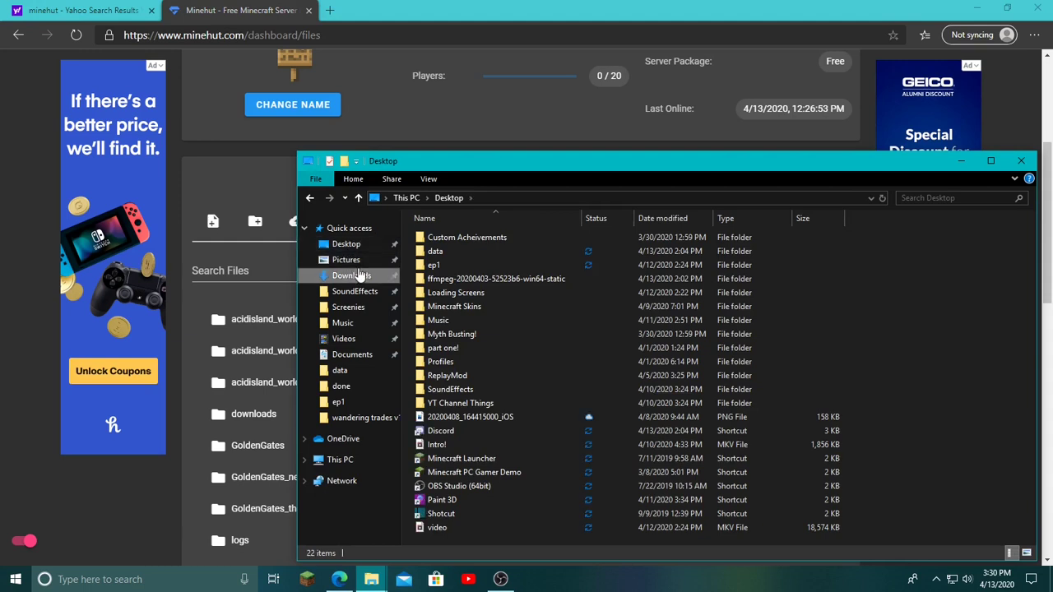
{"action": "left_click", "coordinate": [337, 275]}
{"action": "left_click", "coordinate": [453, 255]}
{"action": "double_click", "coordinate": [453, 254]}
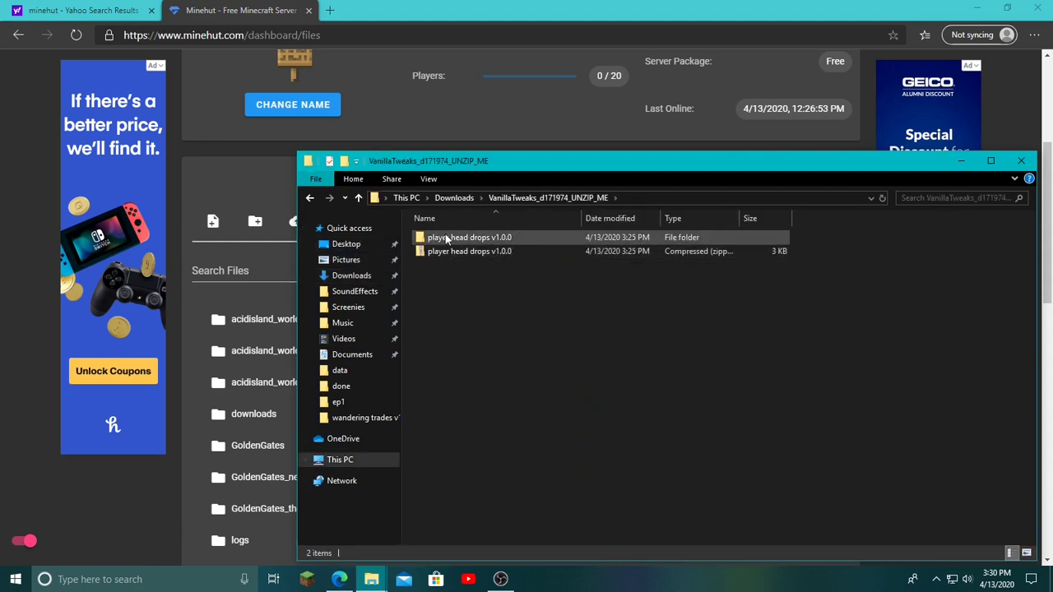
{"action": "double_click", "coordinate": [432, 240]}
{"action": "double_click", "coordinate": [435, 239]}
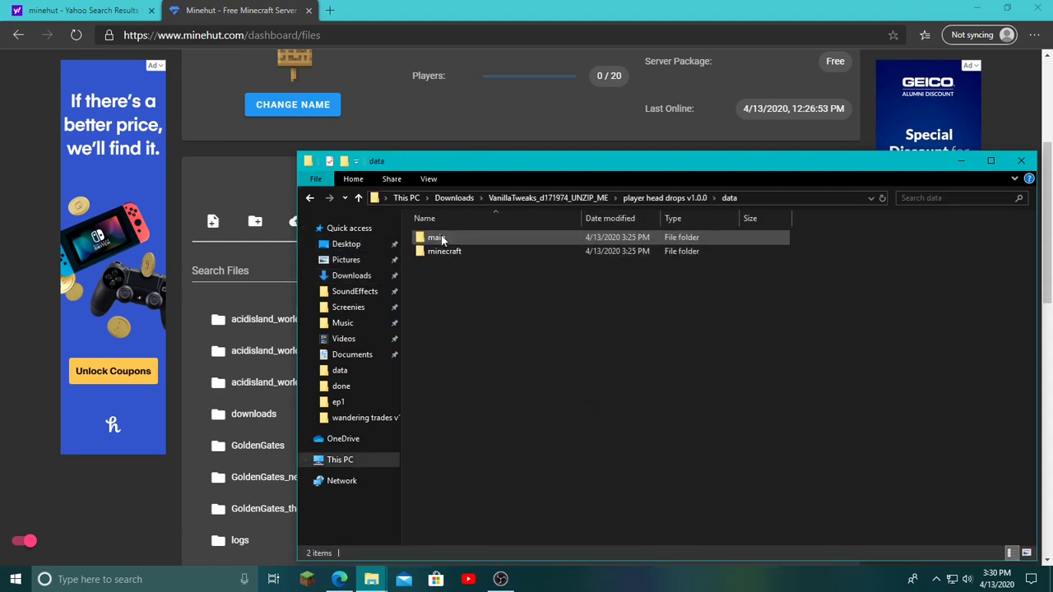
{"action": "double_click", "coordinate": [434, 237]}
{"action": "left_click", "coordinate": [310, 198]}
{"action": "left_click", "coordinate": [310, 198]}
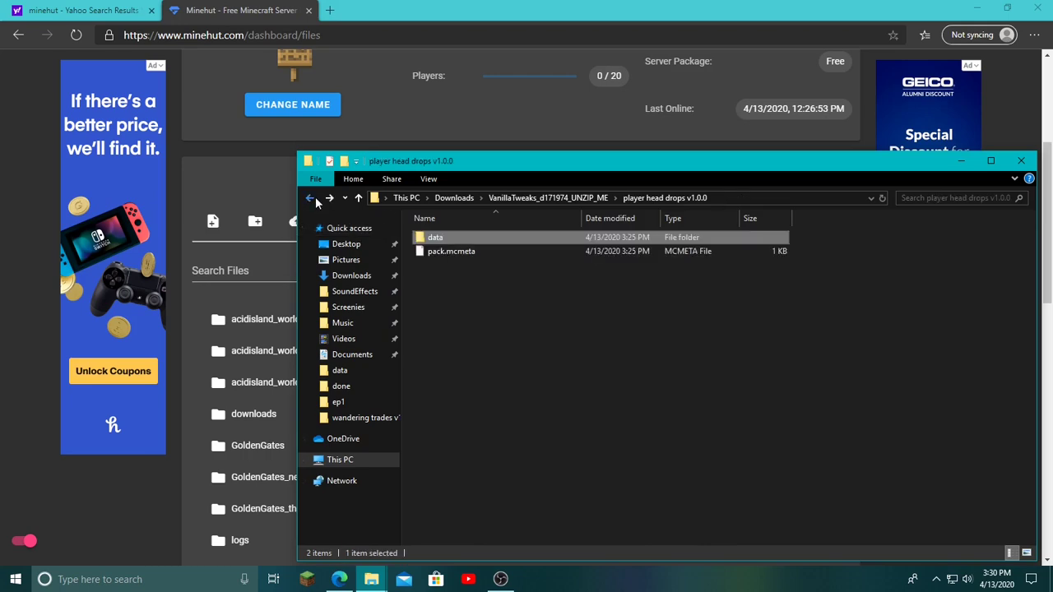
{"action": "left_click", "coordinate": [1019, 162]}
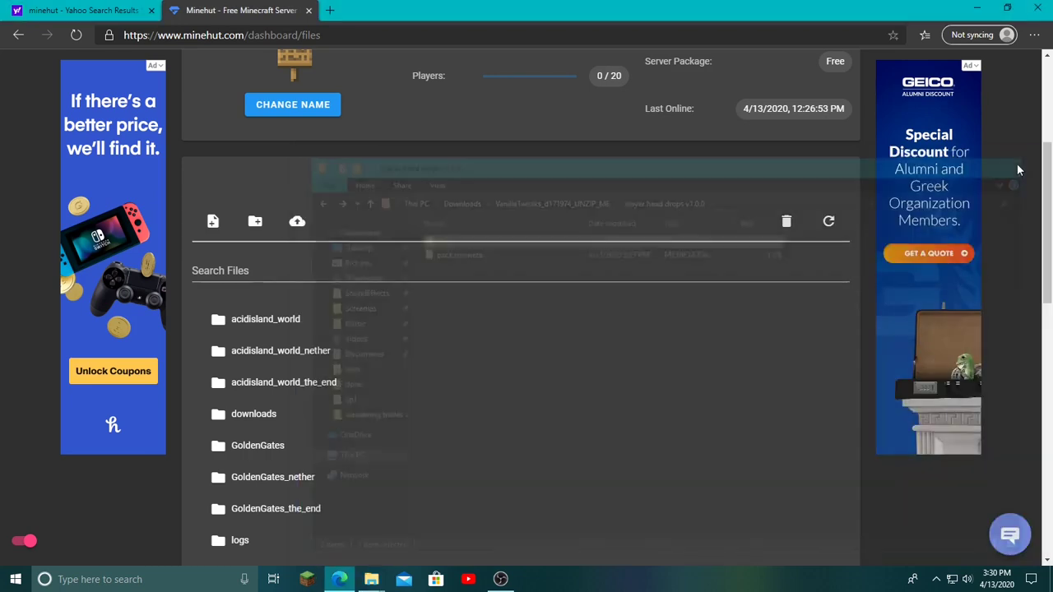
Restart the GoldenGate server, confirm the restart, and switch to the Windows desktop.
{"action": "scroll", "coordinate": [594, 299], "scroll_direction": "up", "scroll_amount": 3}
{"action": "left_click", "coordinate": [589, 298]}
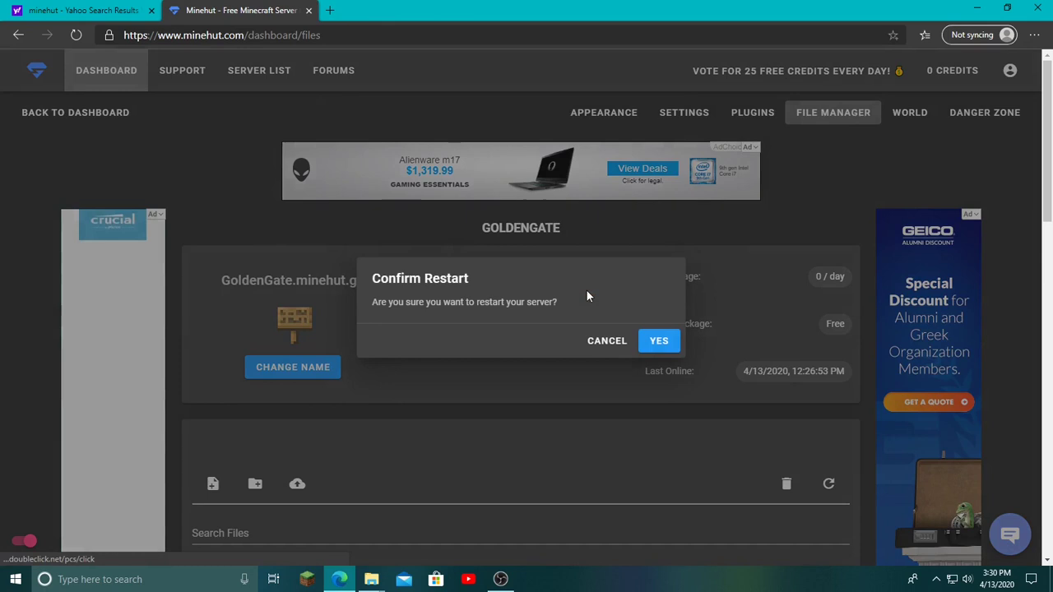
{"action": "left_click", "coordinate": [658, 341]}
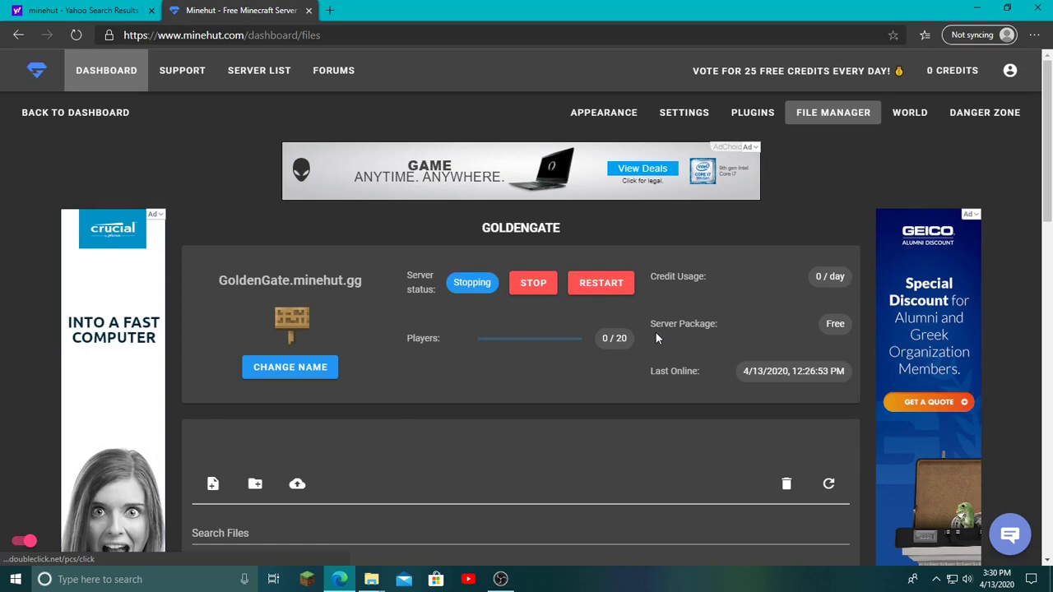
{"action": "key", "text": "super+d"}
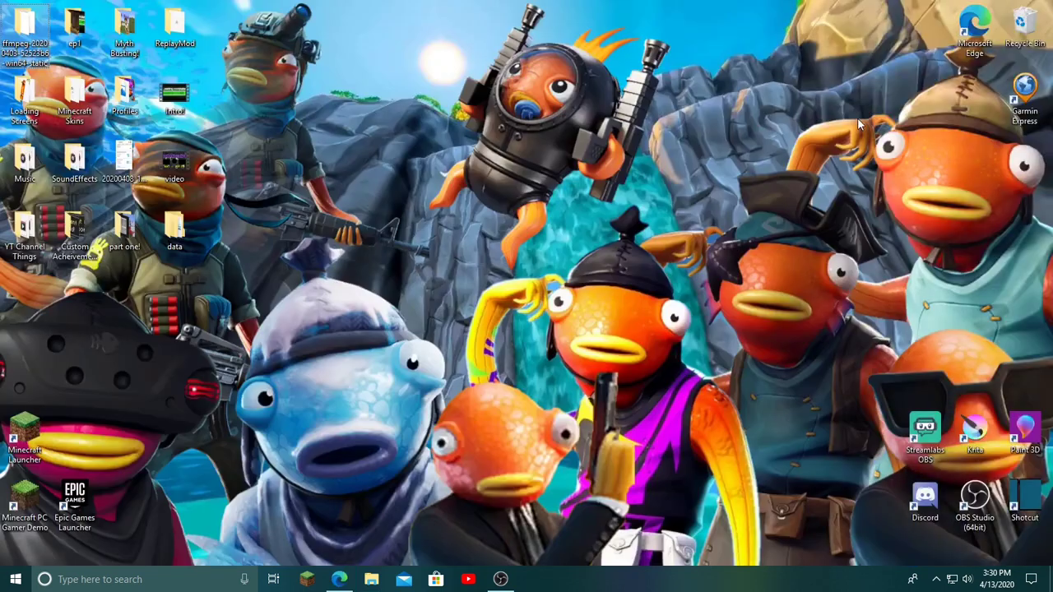